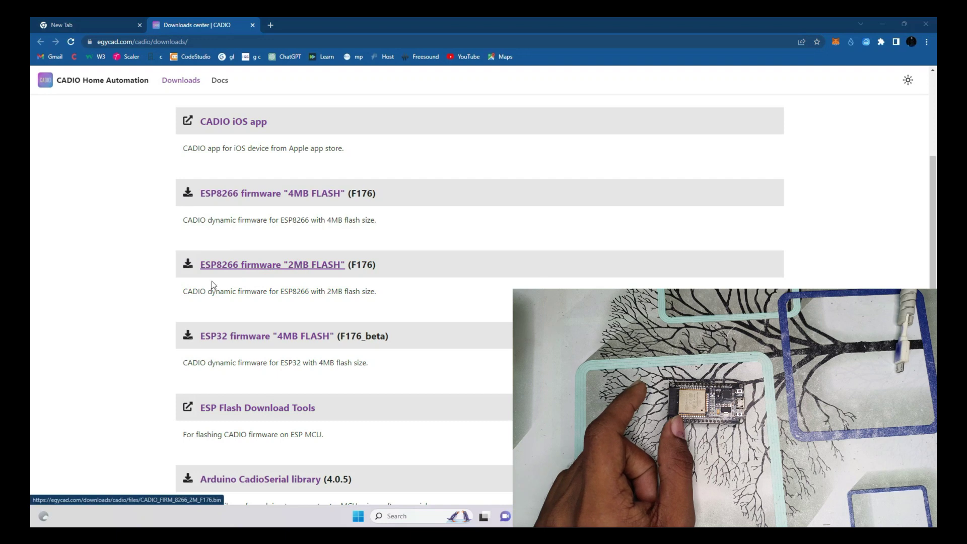
# Download the ESP32 "4MB FLASH" firmware (F176_beta) and the Flash Download Tools V3.9.4 from Espressif
pyautogui.scroll(-2, 276, 255)
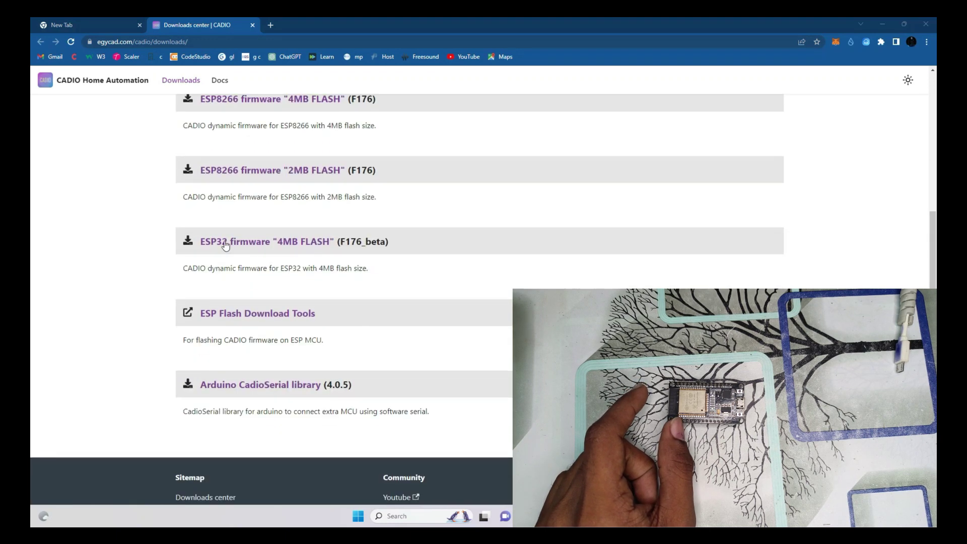
pyautogui.click(261, 245)
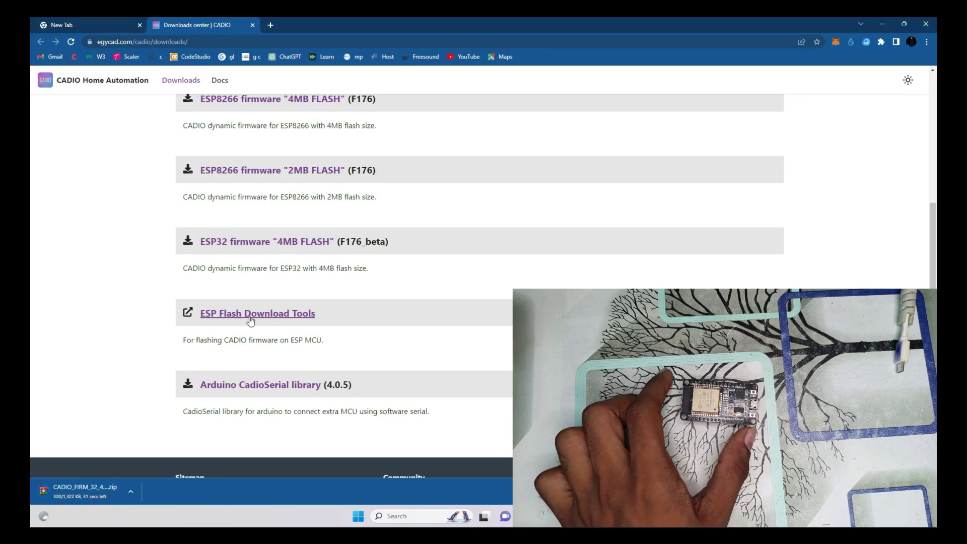
pyautogui.click(250, 313)
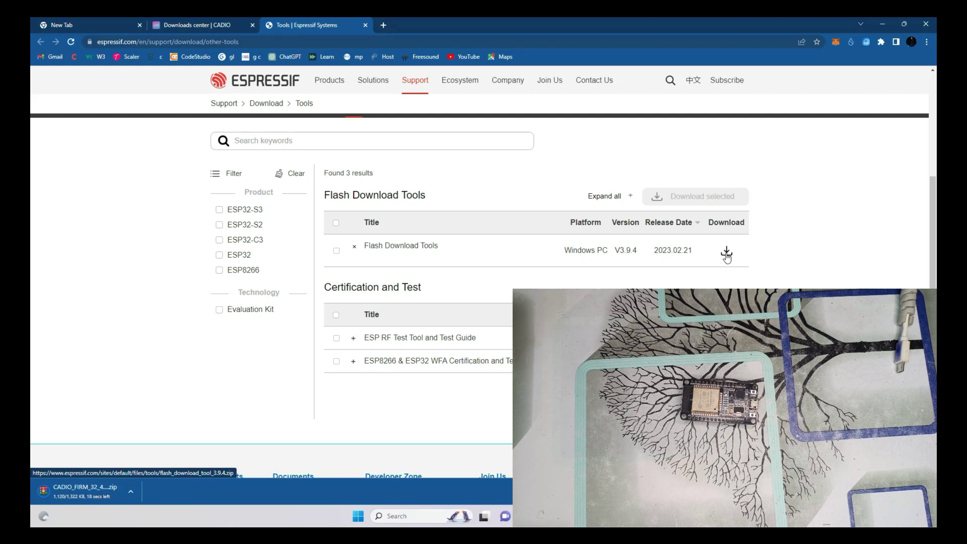
pyautogui.click(726, 252)
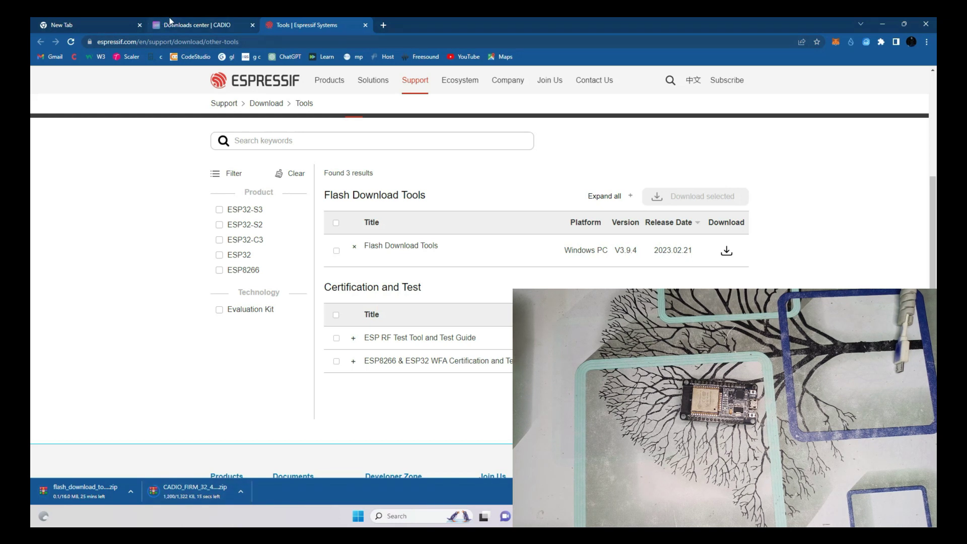
pyautogui.click(204, 22)
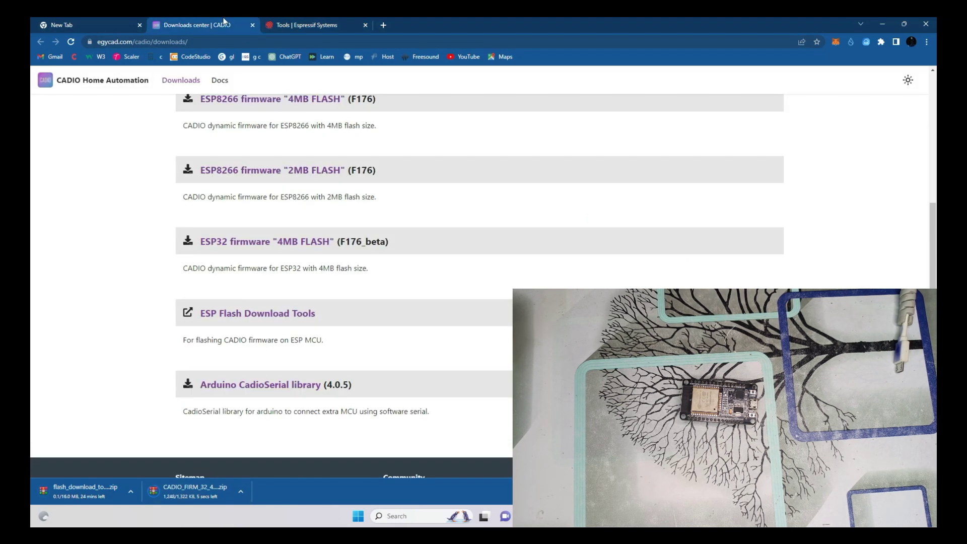
pyautogui.scroll(2, 286, 224)
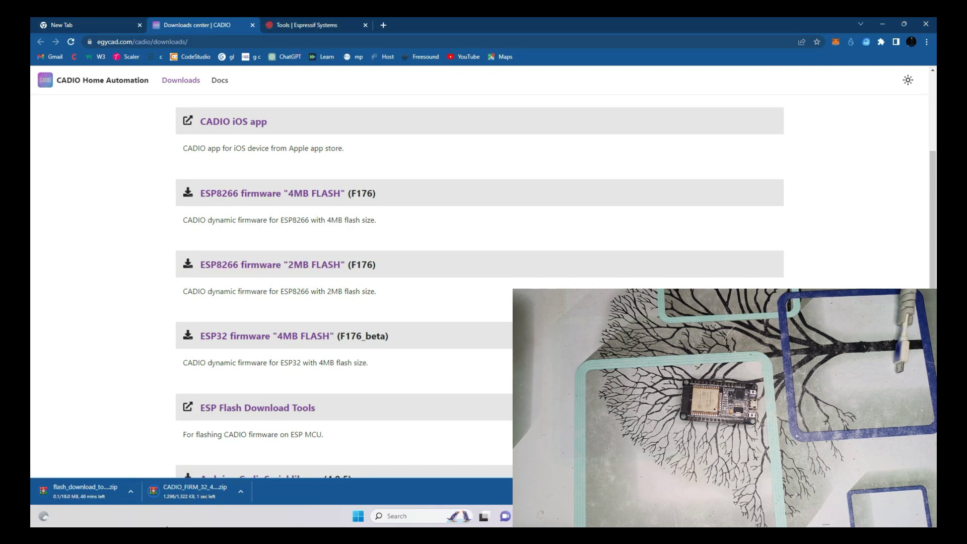
pyautogui.scroll(-1, 322, 161)
pyautogui.scroll(-2, 282, 216)
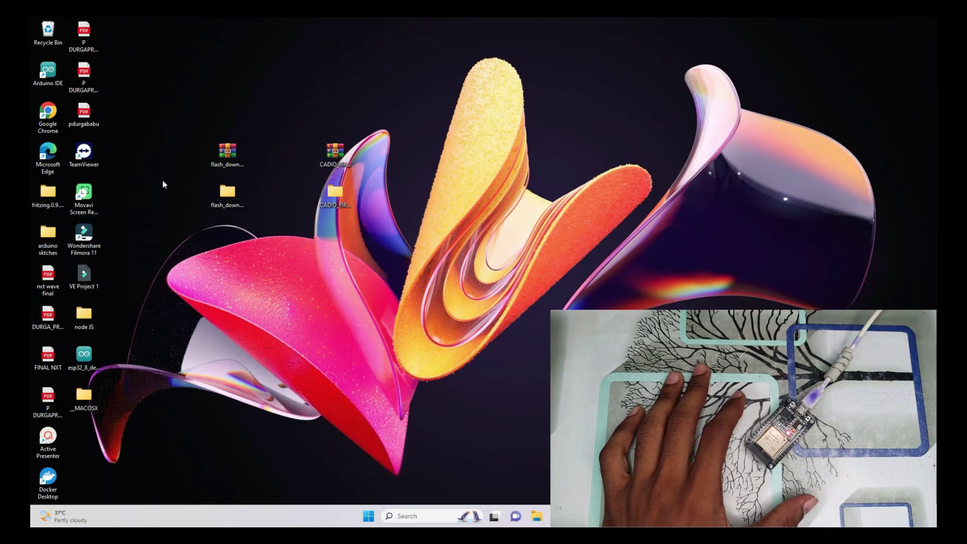
# Launch the flash_download_tool_3.9.4 application from its extracted folder on the desktop
pyautogui.moveTo(203, 142); pyautogui.dragTo(362, 157)
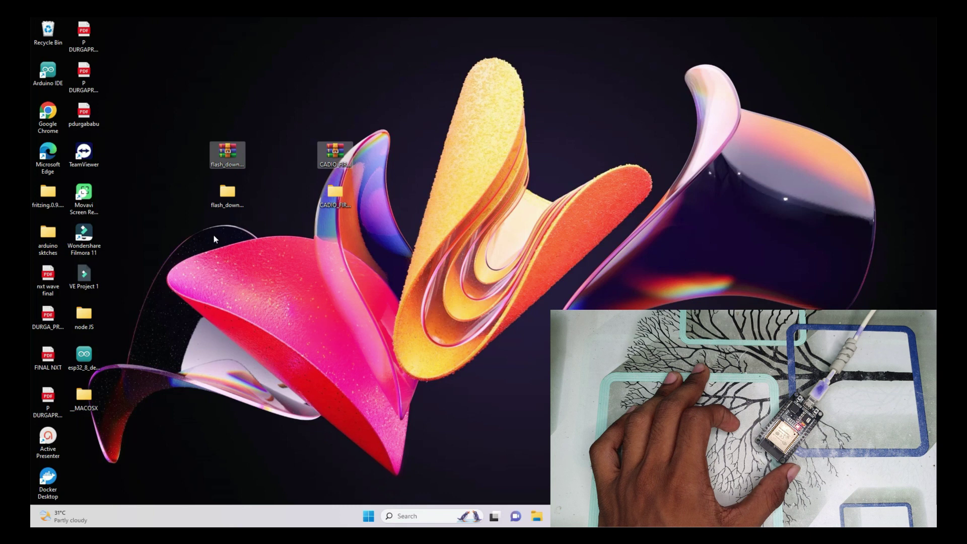
pyautogui.click(229, 191)
pyautogui.doubleClick(229, 192)
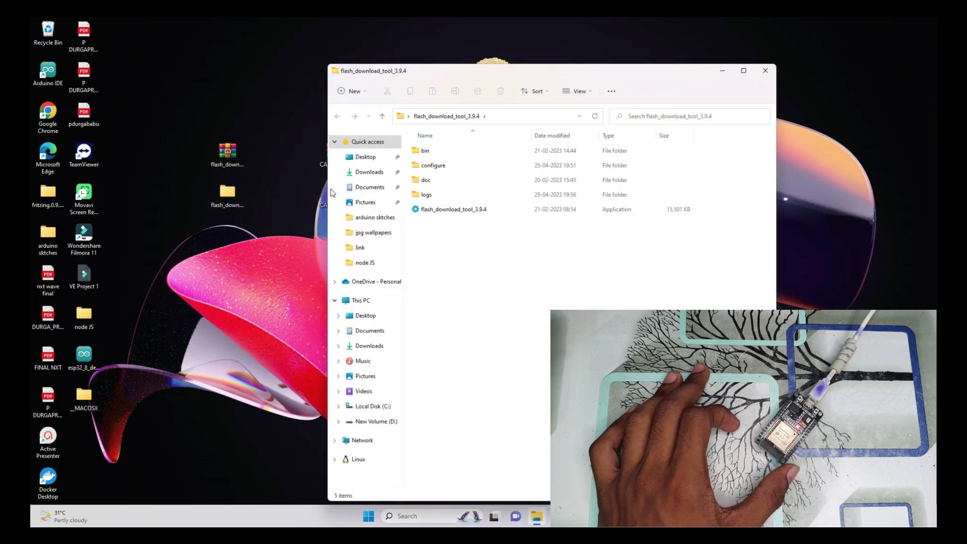
pyautogui.doubleClick(437, 210)
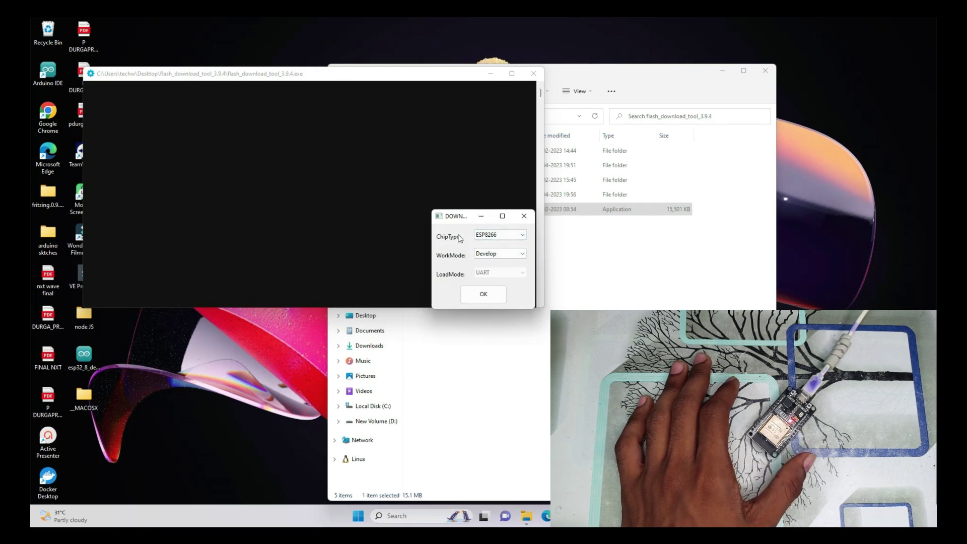
# Start the download tool with chip type ESP32 and work mode Develop
pyautogui.click(494, 235)
pyautogui.click(489, 255)
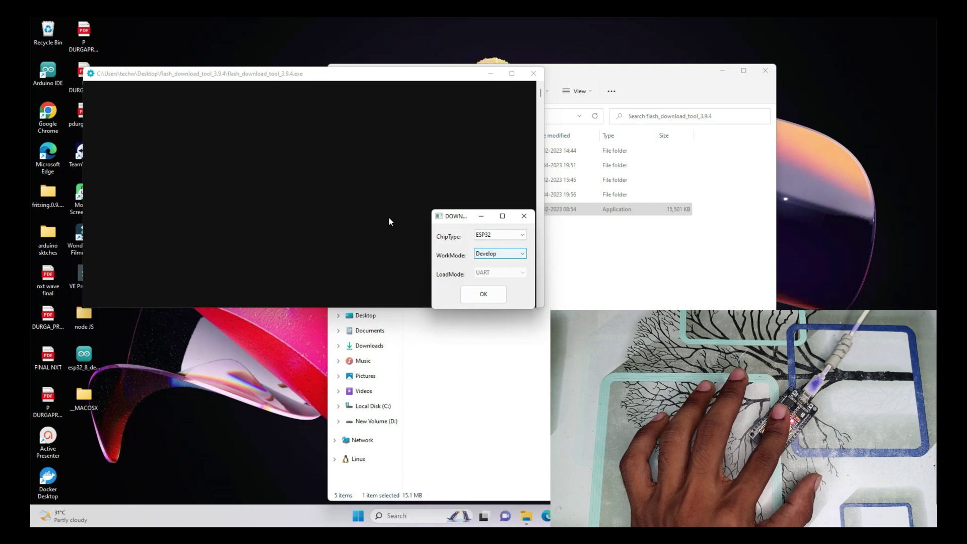
pyautogui.click(485, 254)
pyautogui.click(486, 256)
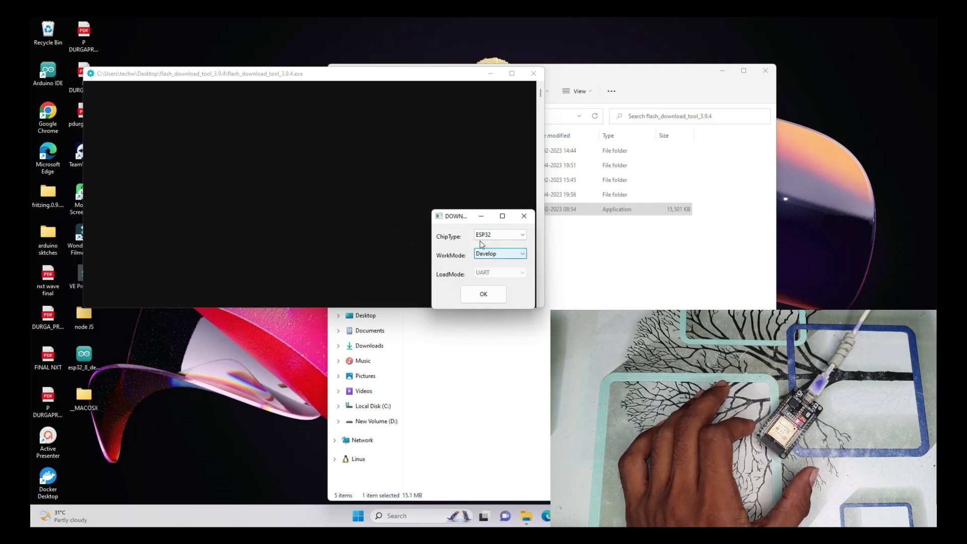
pyautogui.click(483, 293)
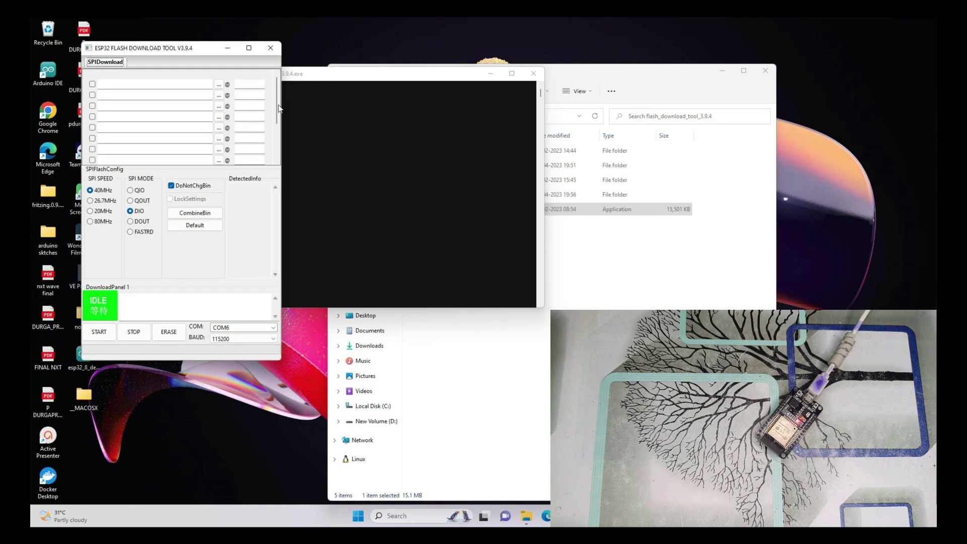
# Choose COM6 as the serial port and erase the ESP32 board's flash, keeping the console output in view
pyautogui.moveTo(285, 101); pyautogui.dragTo(418, 101)
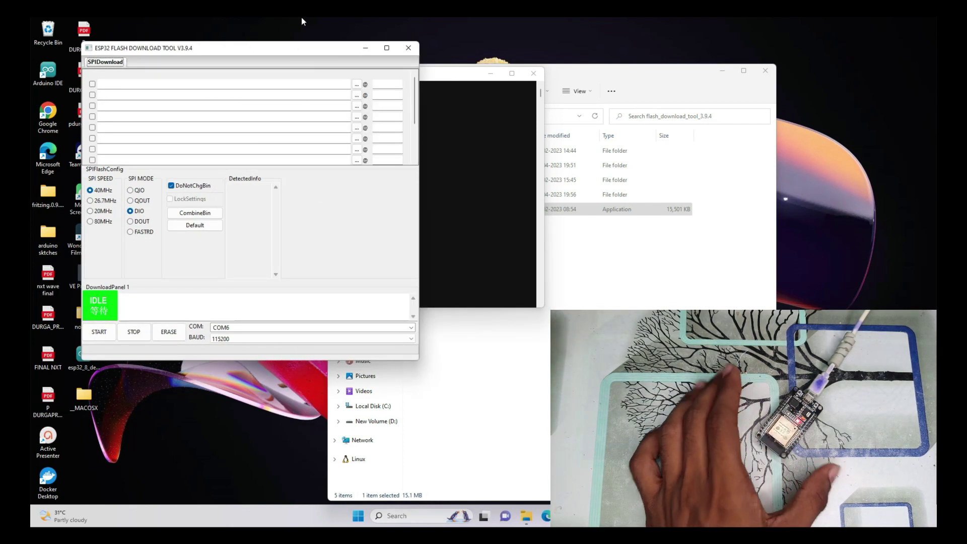
pyautogui.moveTo(304, 46); pyautogui.dragTo(373, 75)
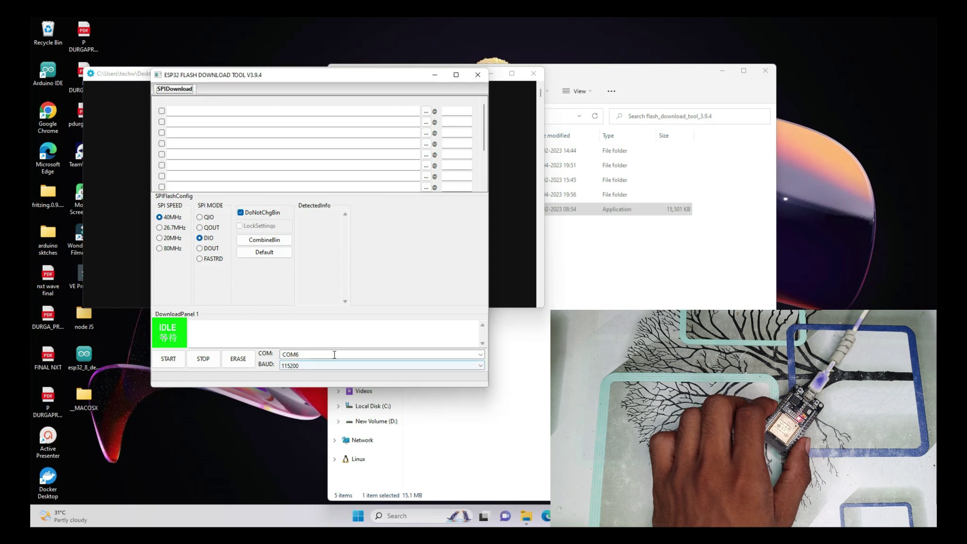
pyautogui.click(480, 356)
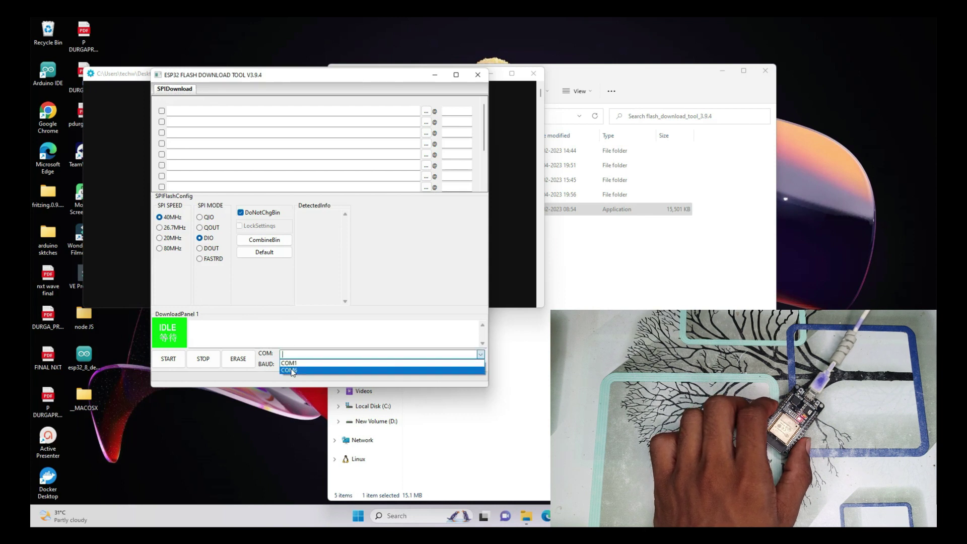
pyautogui.click(292, 370)
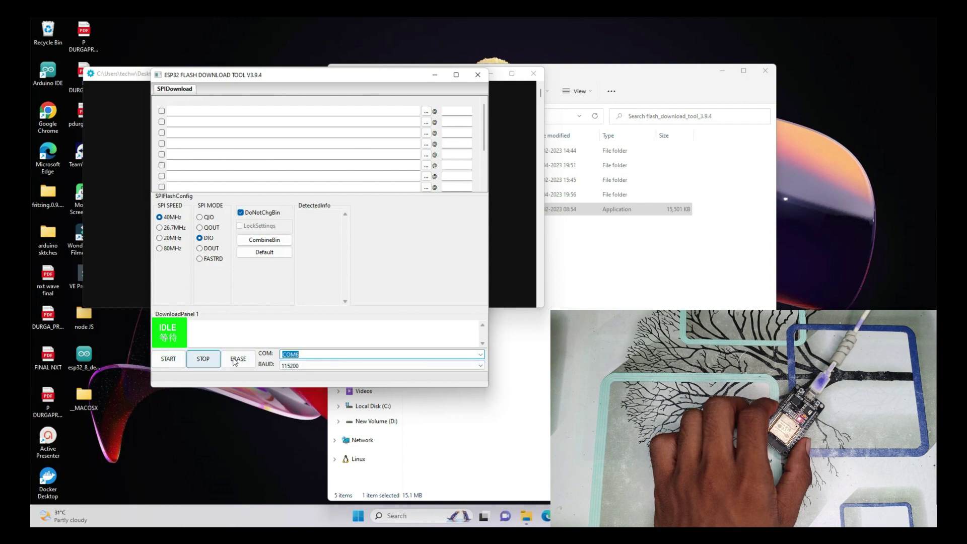
pyautogui.click(238, 359)
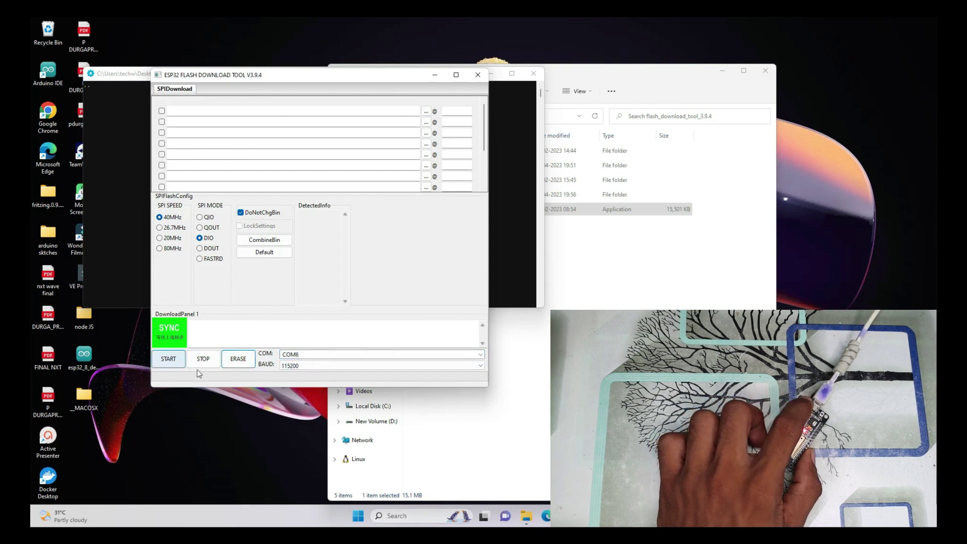
pyautogui.moveTo(360, 76); pyautogui.dragTo(716, 96)
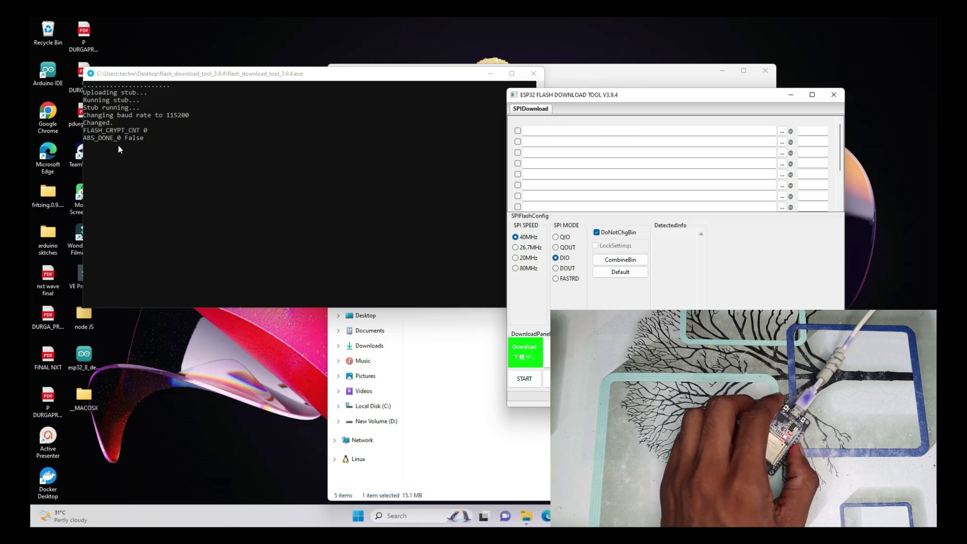
pyautogui.moveTo(664, 100); pyautogui.dragTo(516, 59)
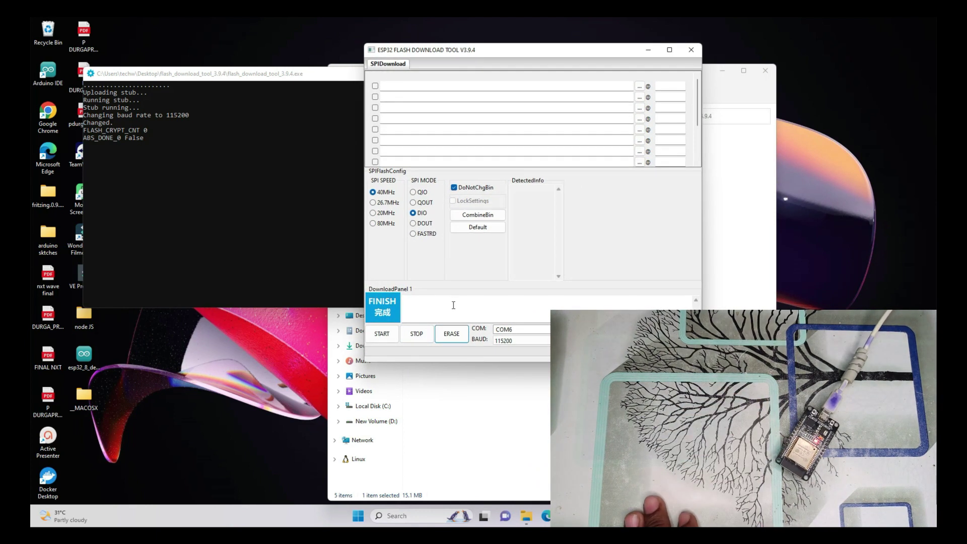
# Open the CADIO_FIRM_32_4M_F176_beta folder from the desktop and arrange it beside the flash tool window
pyautogui.moveTo(581, 48); pyautogui.dragTo(500, 112)
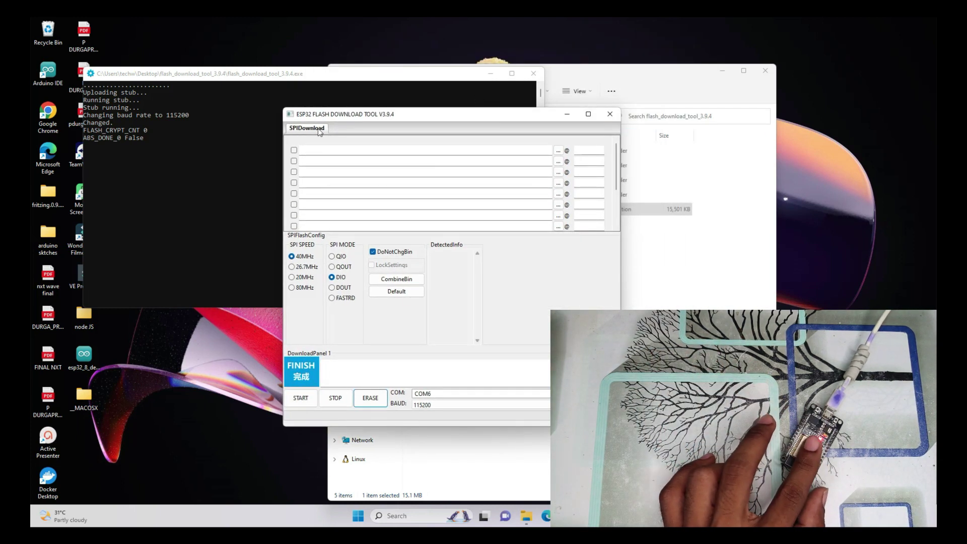
pyautogui.moveTo(499, 117); pyautogui.dragTo(436, 109)
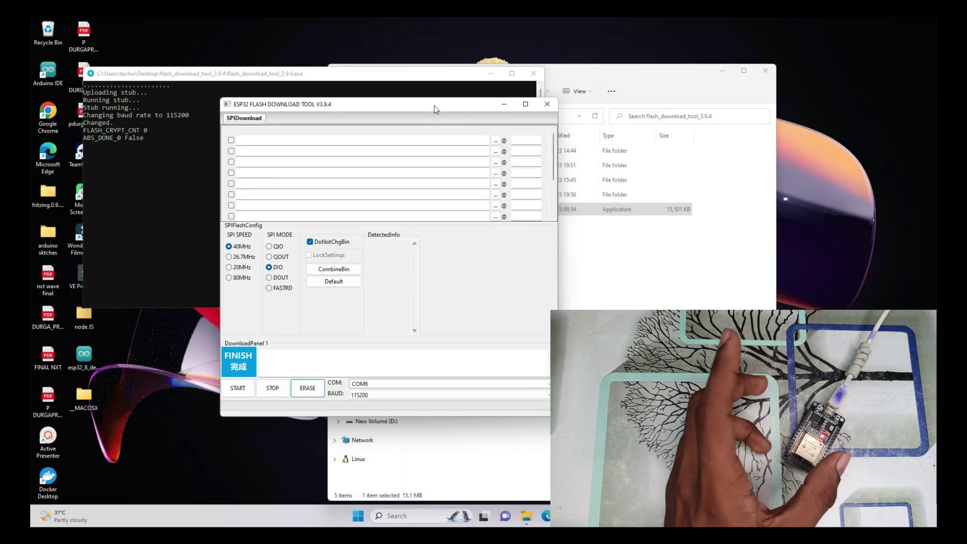
pyautogui.moveTo(622, 71); pyautogui.dragTo(800, 104)
pyautogui.click(559, 151)
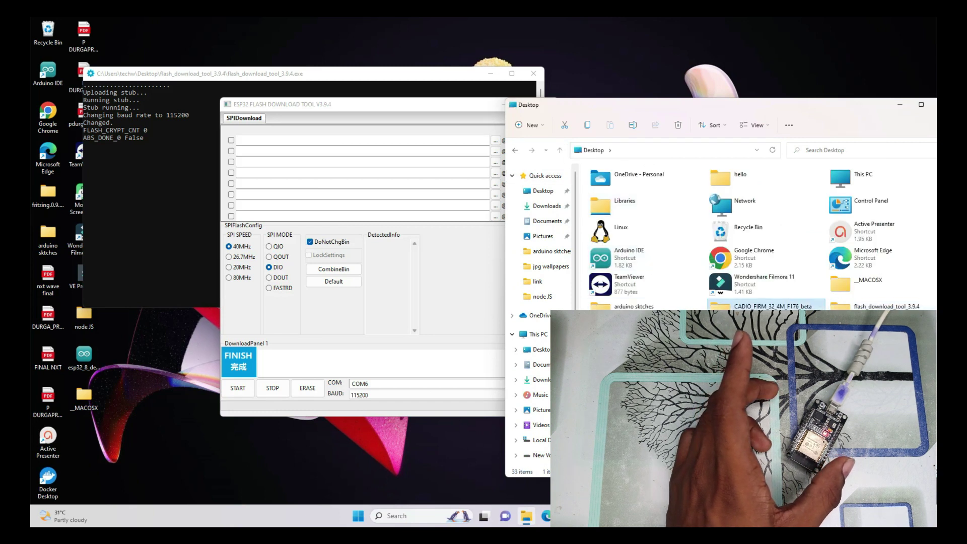
pyautogui.doubleClick(760, 307)
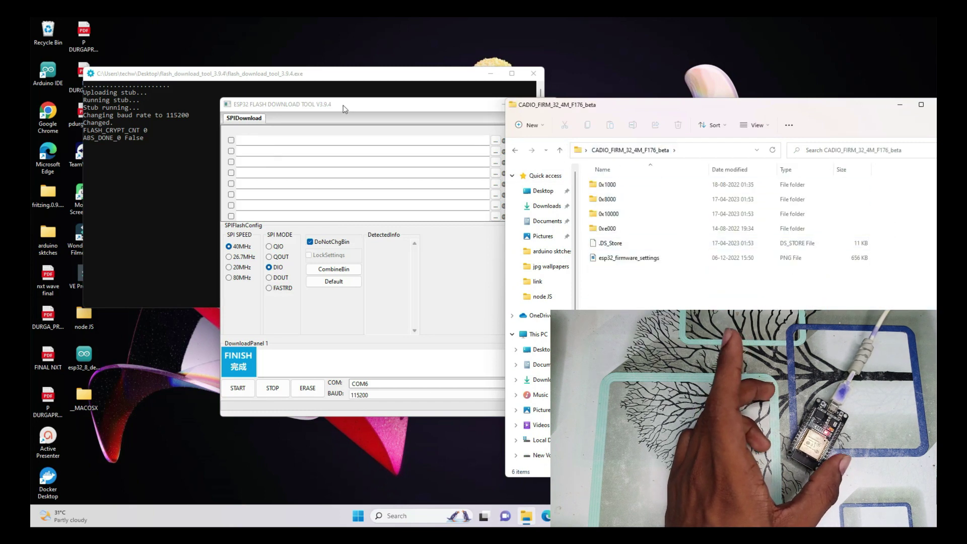
pyautogui.moveTo(363, 108); pyautogui.dragTo(303, 92)
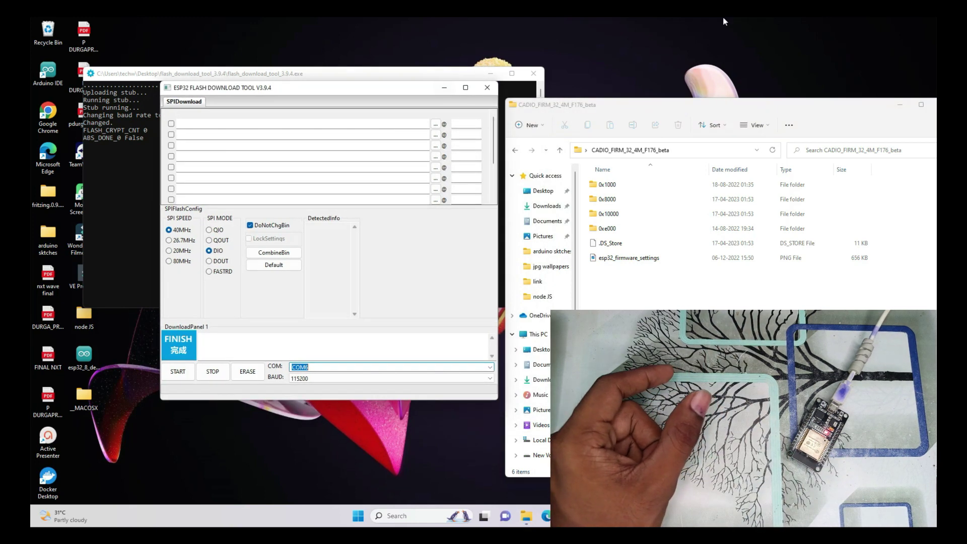
# Load bootloader_dio_80m.bin from the firmware's 0x1000 folder into the first download row
pyautogui.click(435, 124)
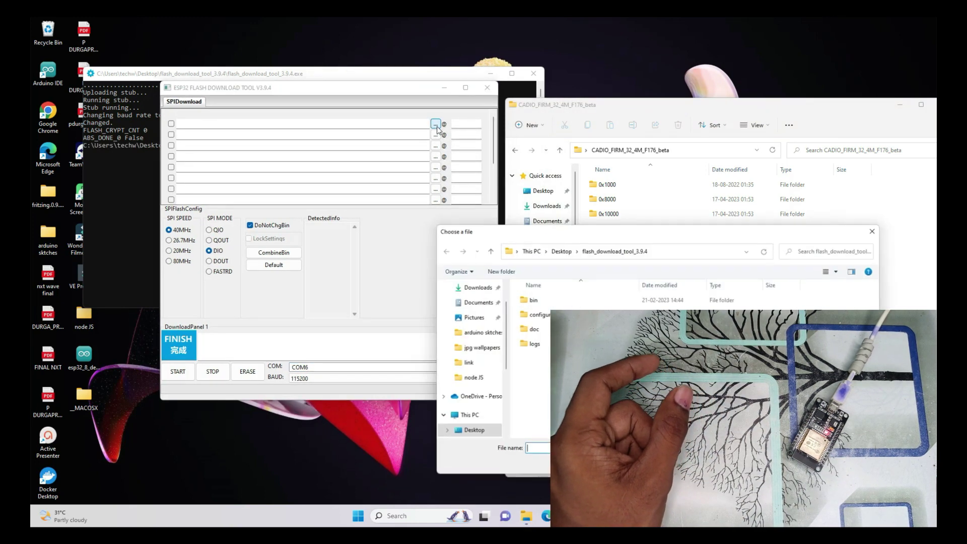
pyautogui.moveTo(579, 232); pyautogui.dragTo(631, 172)
pyautogui.scroll(2, 526, 259)
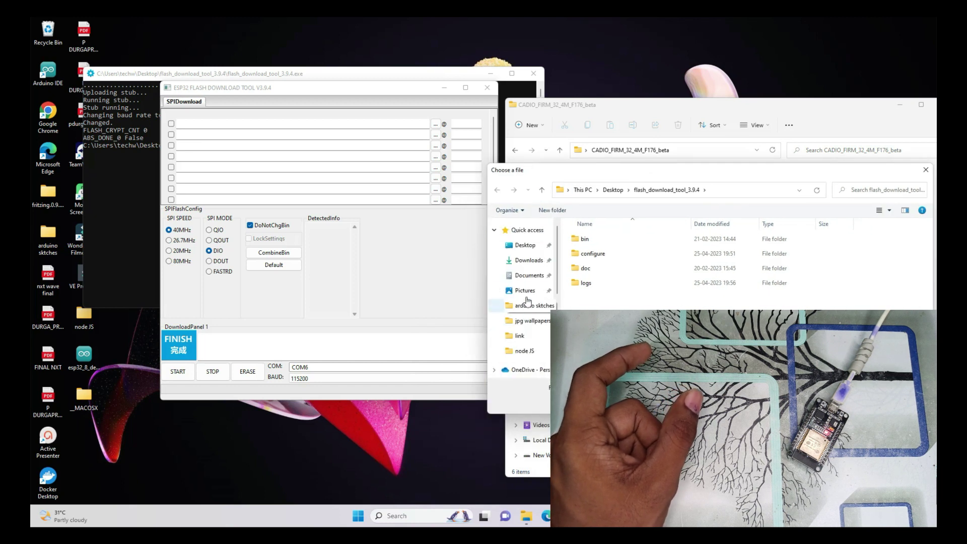
pyautogui.click(523, 246)
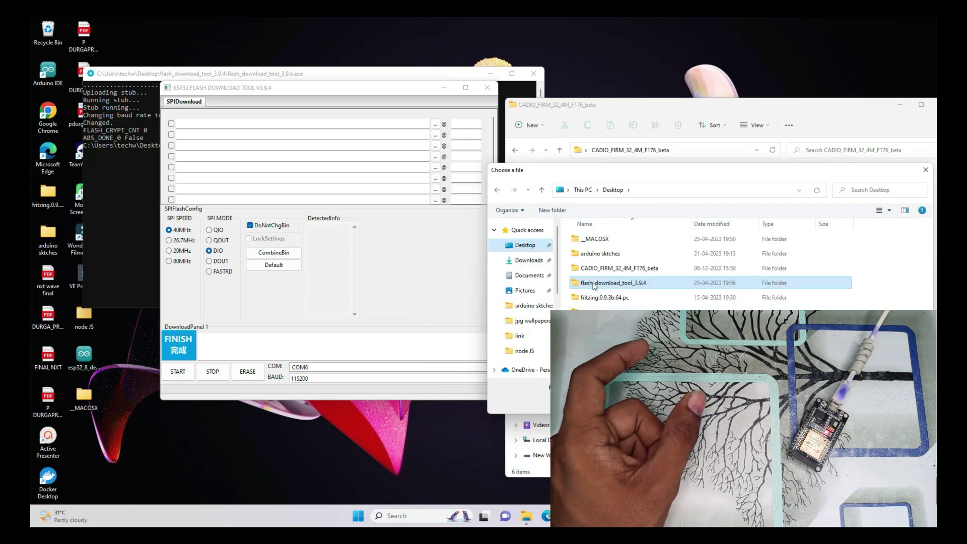
pyautogui.doubleClick(594, 283)
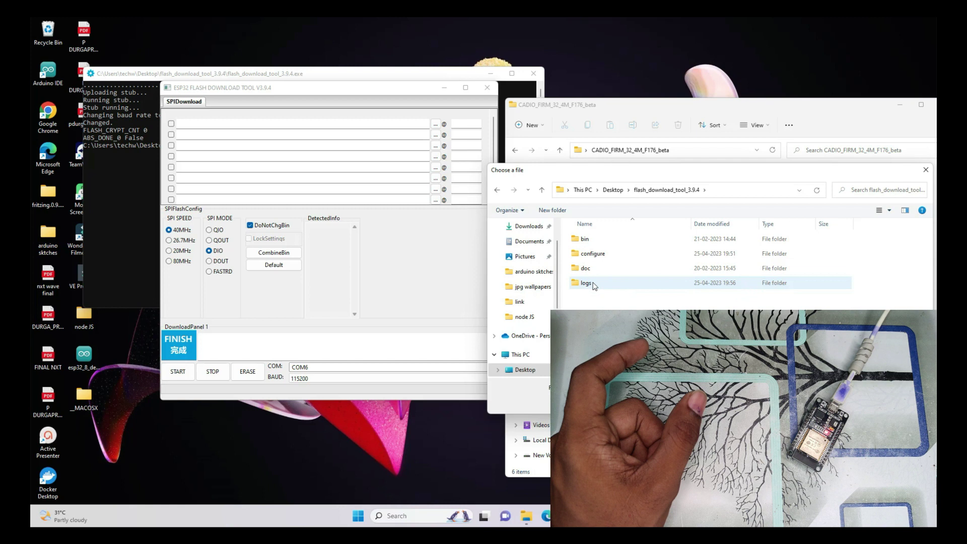
pyautogui.click(542, 194)
pyautogui.doubleClick(614, 272)
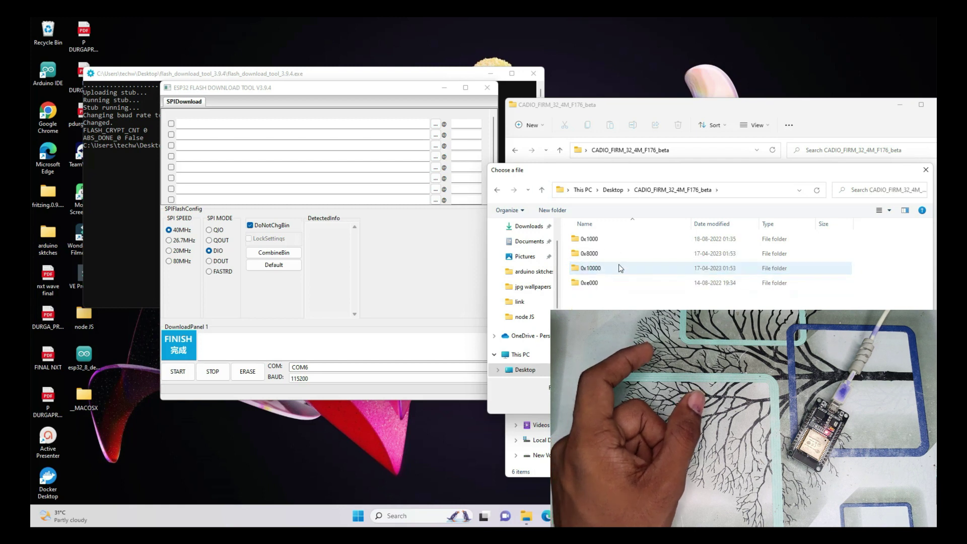
pyautogui.doubleClick(589, 239)
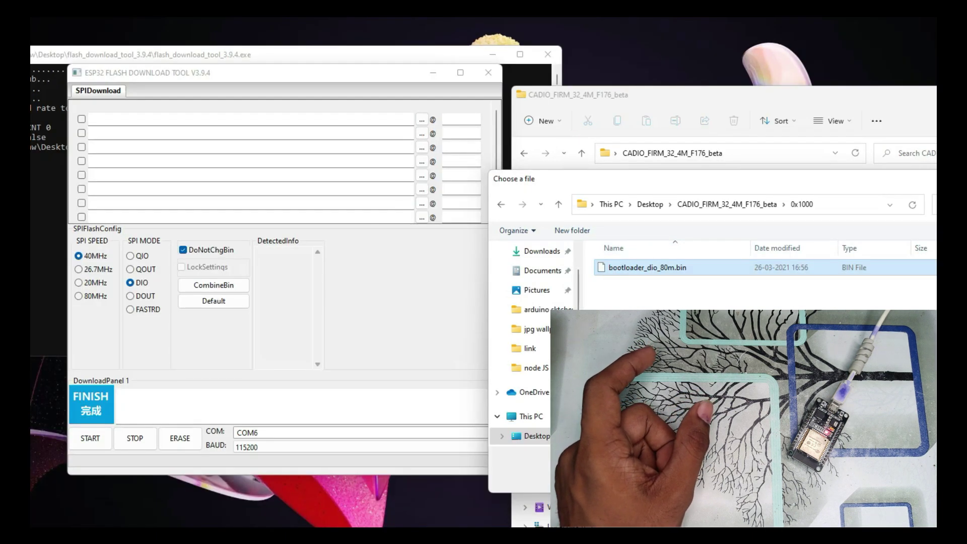
pyautogui.doubleClick(599, 240)
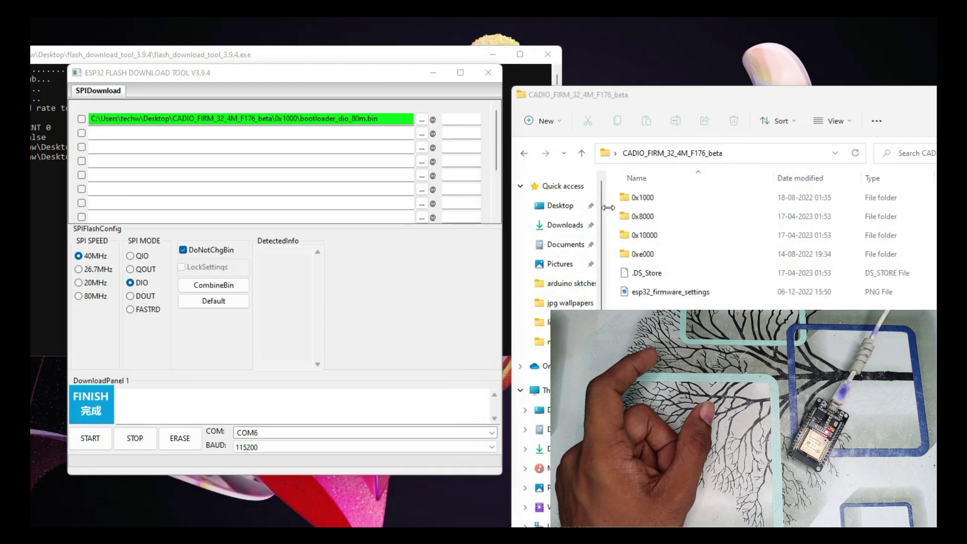
# Copy the 0x1000 folder's name from its properties and paste it as the first download row's flash address
pyautogui.click(657, 198)
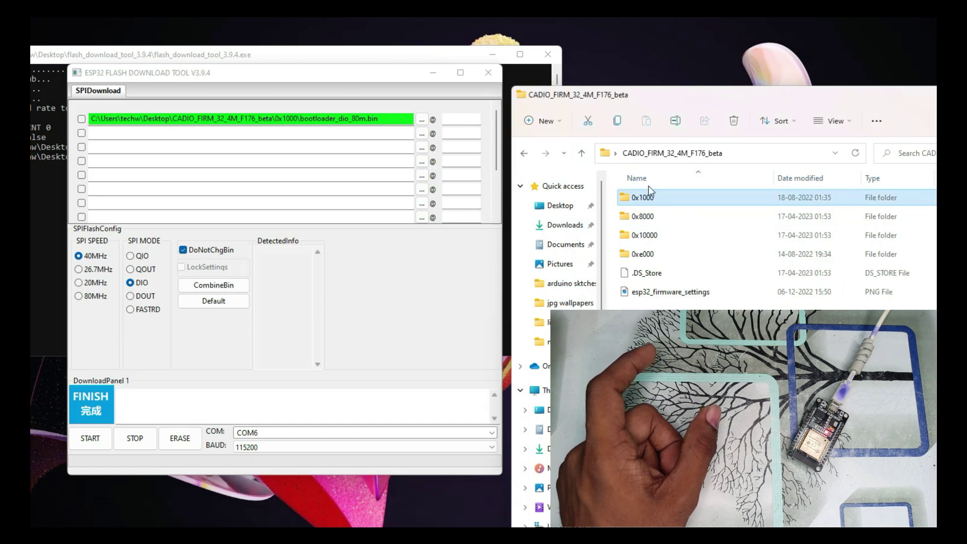
pyautogui.rightClick(648, 199)
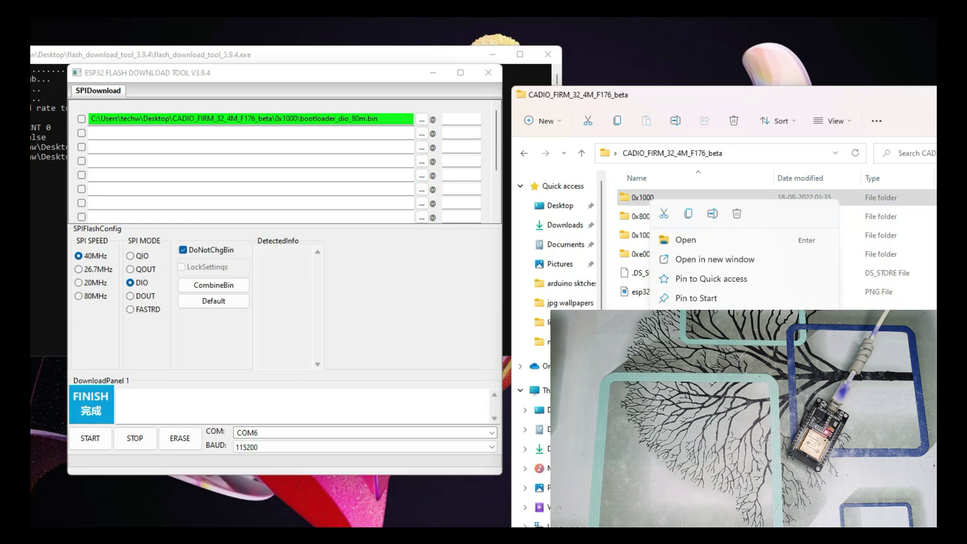
pyautogui.click(710, 398)
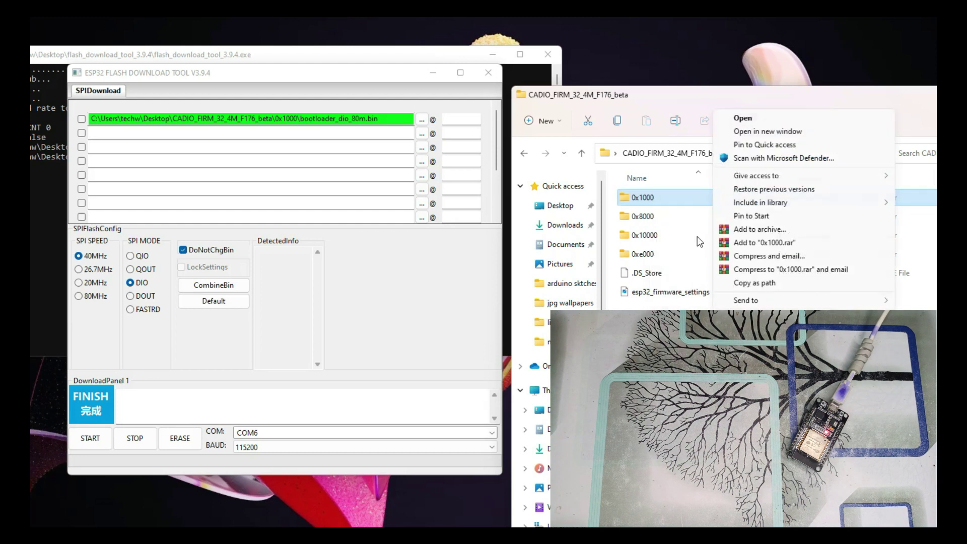
pyautogui.click(668, 198)
pyautogui.rightClick(669, 198)
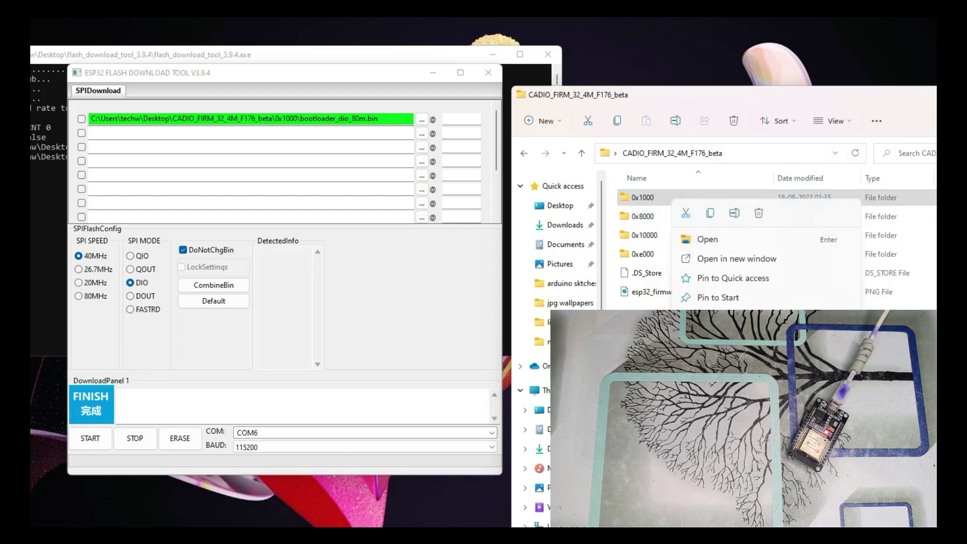
pyautogui.click(719, 356)
pyautogui.hotkey('ctrl', 'c')
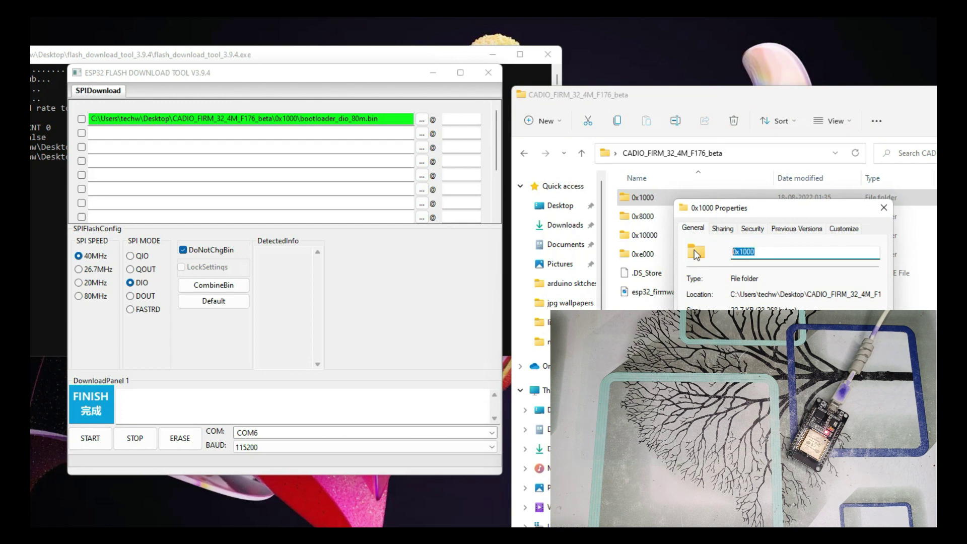
pyautogui.click(459, 122)
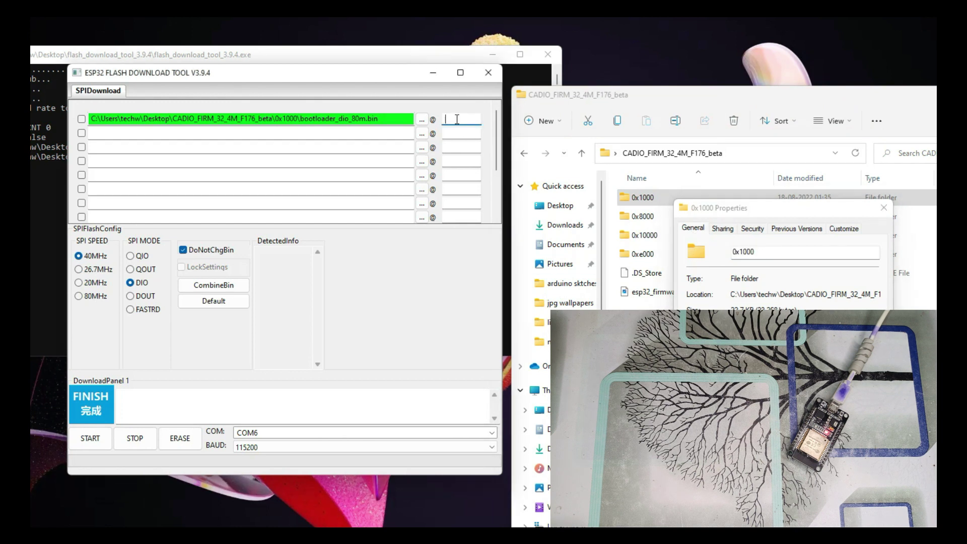
pyautogui.hotkey('ctrl', 'v')
pyautogui.press('Escape')
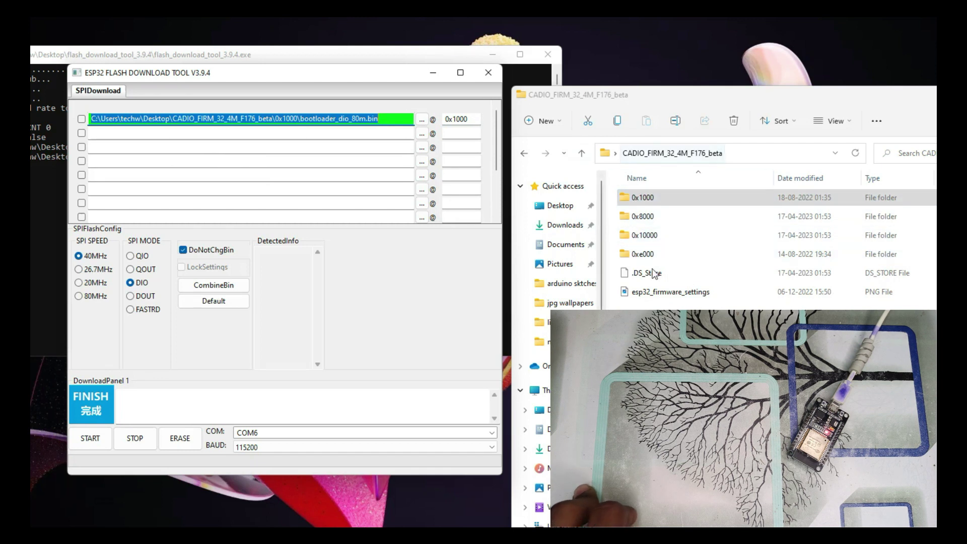
# Load the partitions BIN file from the 0x8000 folder into the second download row and set its address to 0x8000
pyautogui.click(423, 134)
pyautogui.click(558, 205)
pyautogui.doubleClick(639, 284)
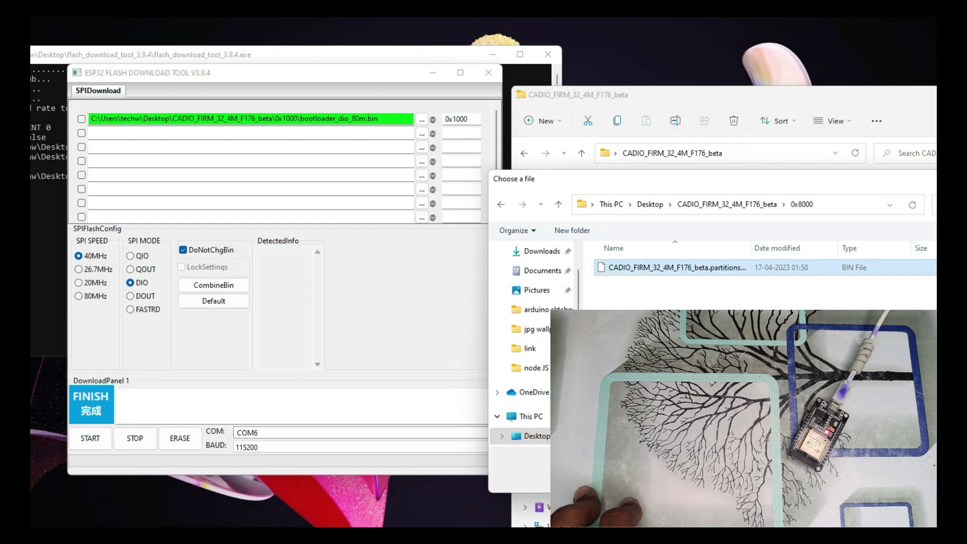
pyautogui.press('Return')
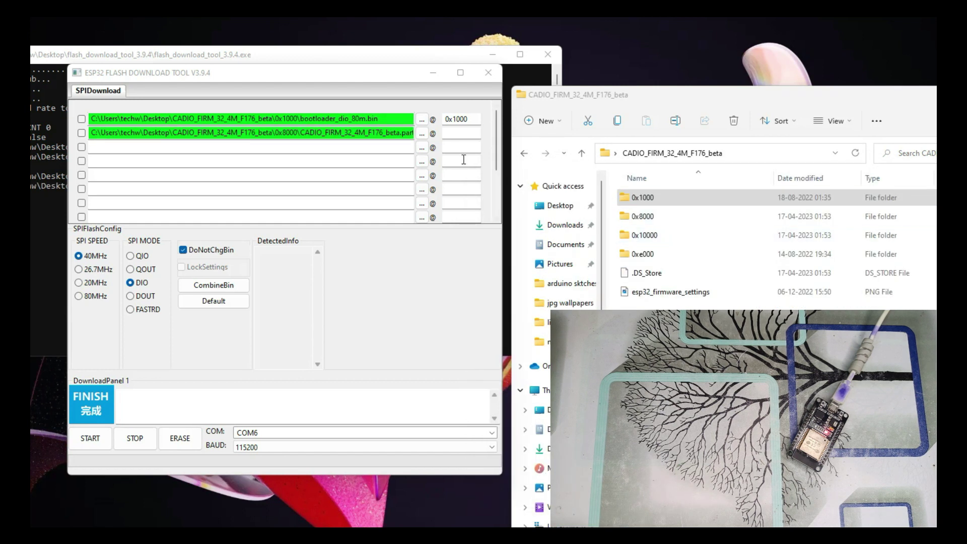
pyautogui.click(453, 131)
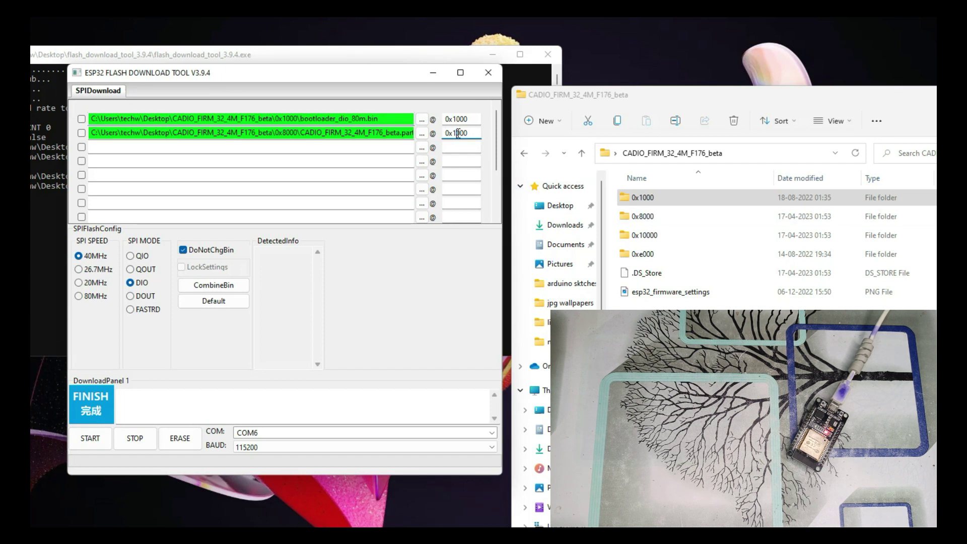
pyautogui.write('8')
# Load CADIO_FIRM_32_4M_F176_beta.bin from the 0x10000 folder into the third download row and set its address to 0x10000
pyautogui.click(420, 148)
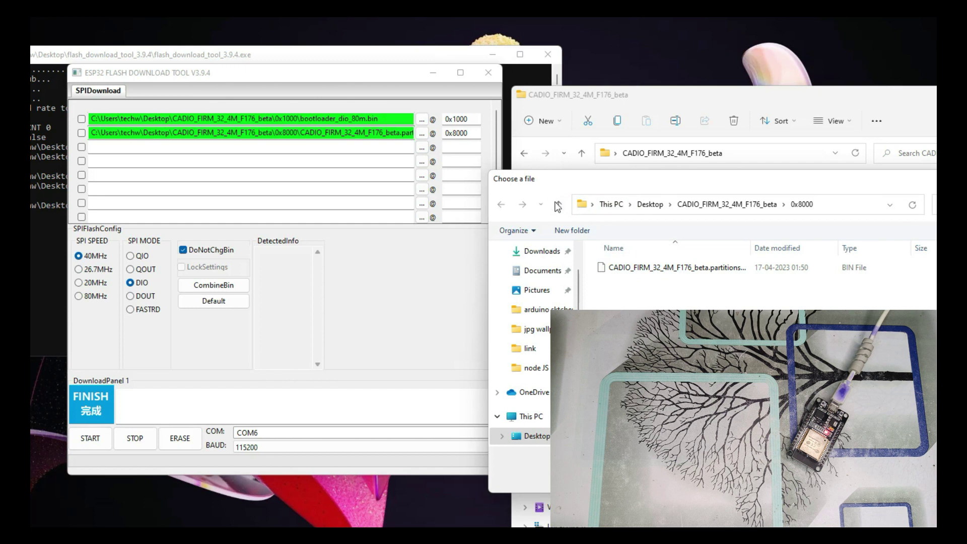
pyautogui.click(555, 204)
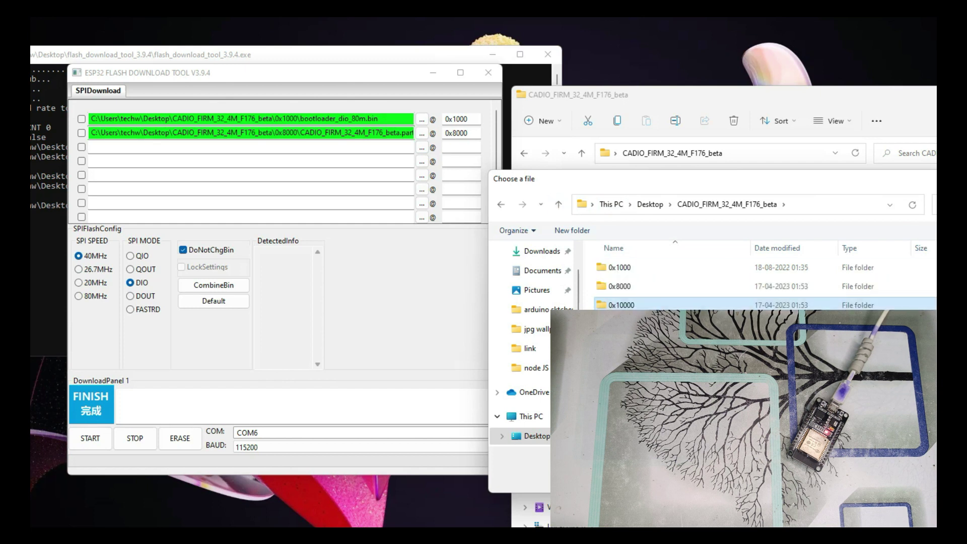
pyautogui.doubleClick(621, 305)
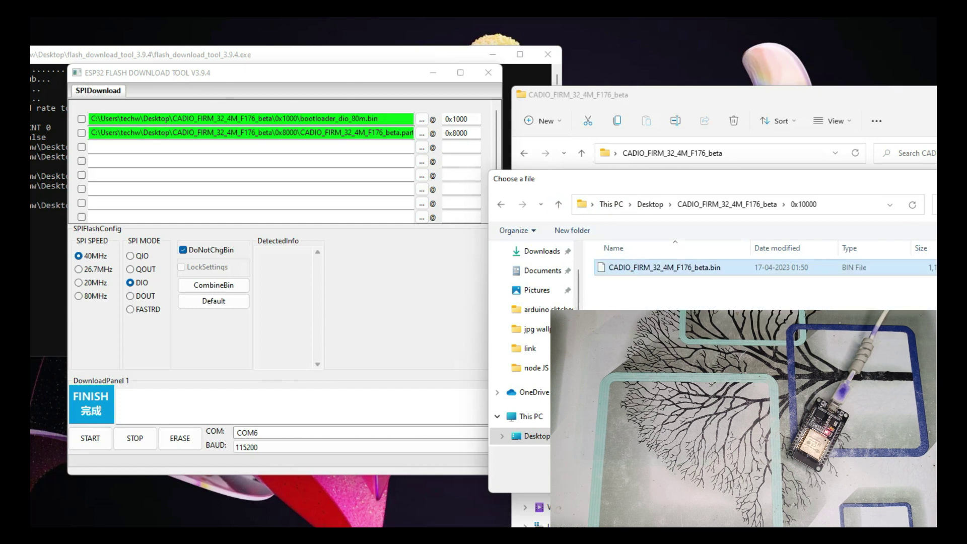
pyautogui.doubleClick(625, 272)
pyautogui.click(448, 152)
pyautogui.write('0x10000')
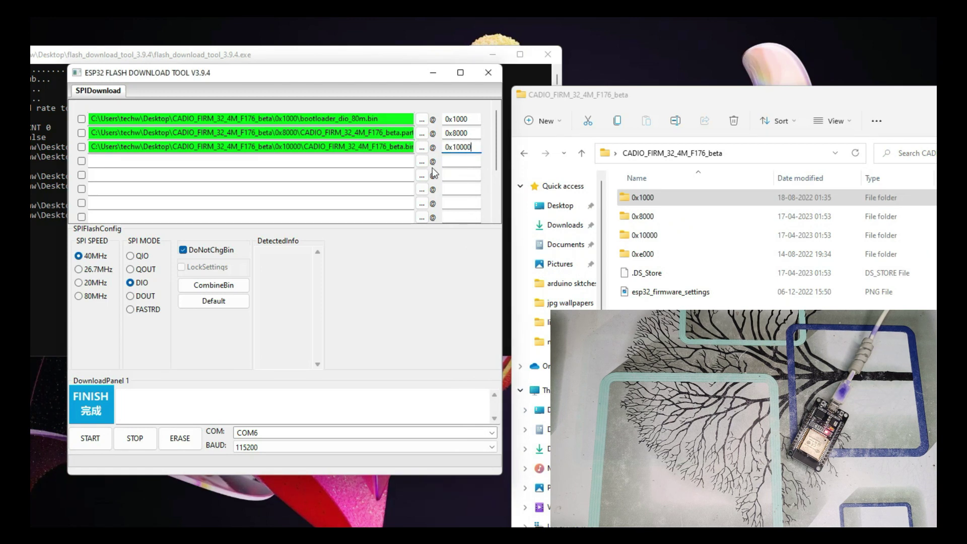
# Load boot_app0.bin from the 0xe000 folder into the fourth row with address 0xe000, and close the firmware folder window
pyautogui.click(421, 162)
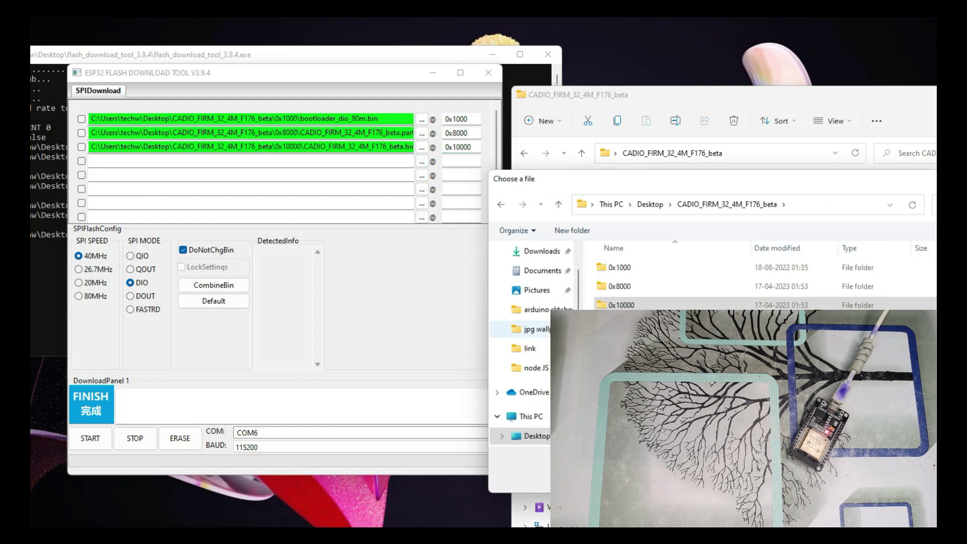
pyautogui.doubleClick(619, 324)
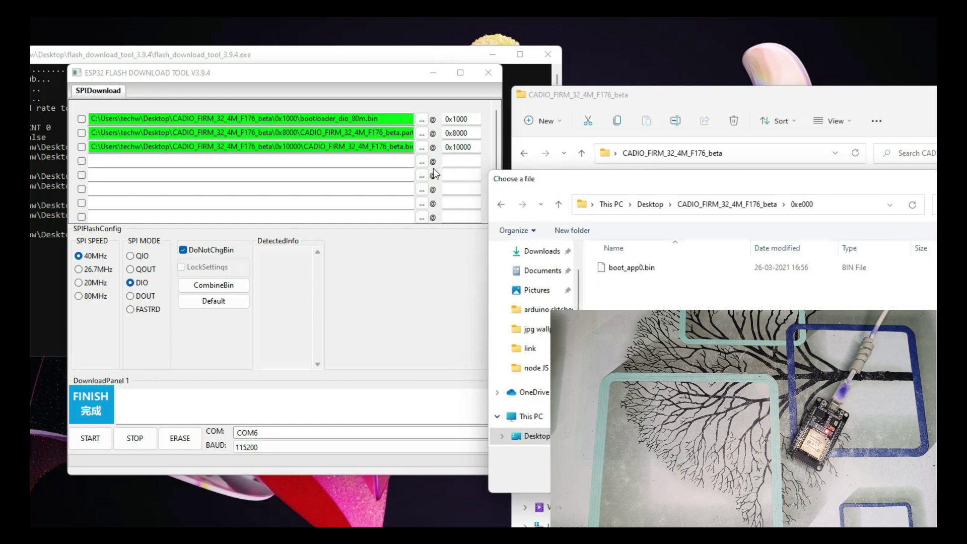
pyautogui.click(632, 268)
pyautogui.doubleClick(630, 268)
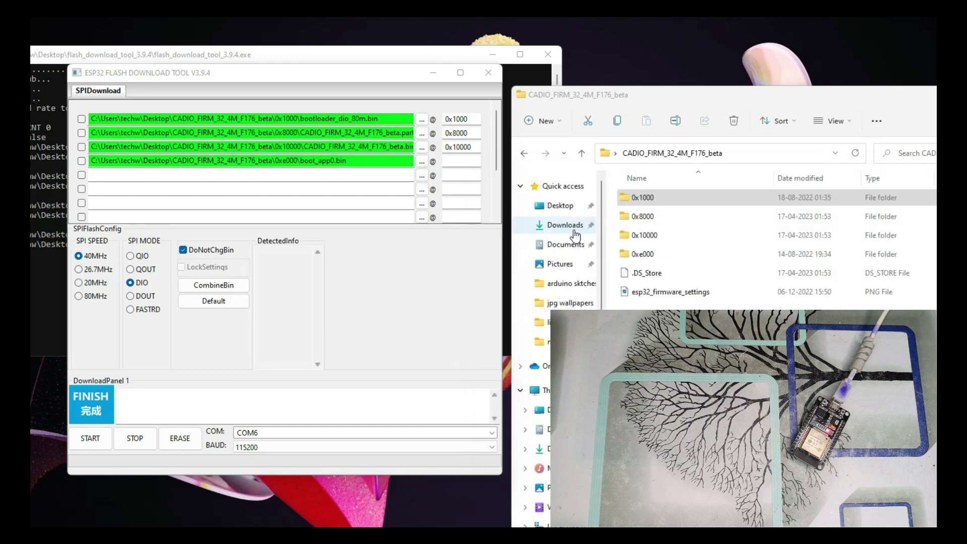
pyautogui.click(446, 162)
pyautogui.click(457, 162)
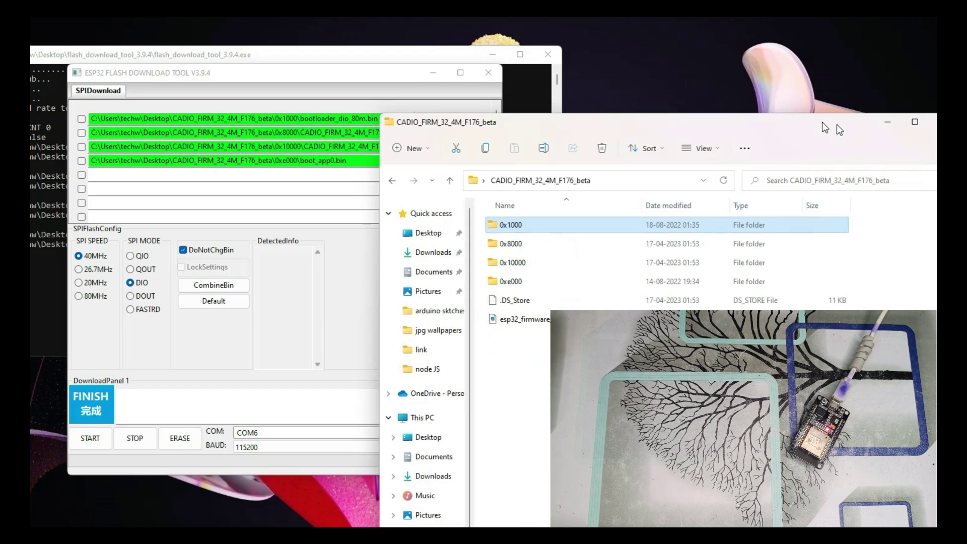
pyautogui.hotkey('alt', 'F4')
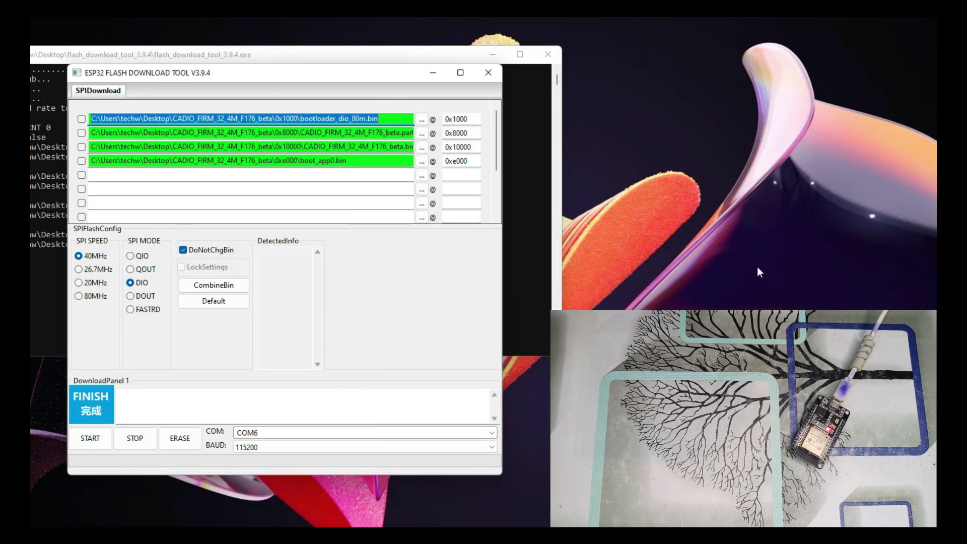
# Enable all four firmware rows and flash them to the board, moving the flash tool aside to follow the console output
pyautogui.click(81, 120)
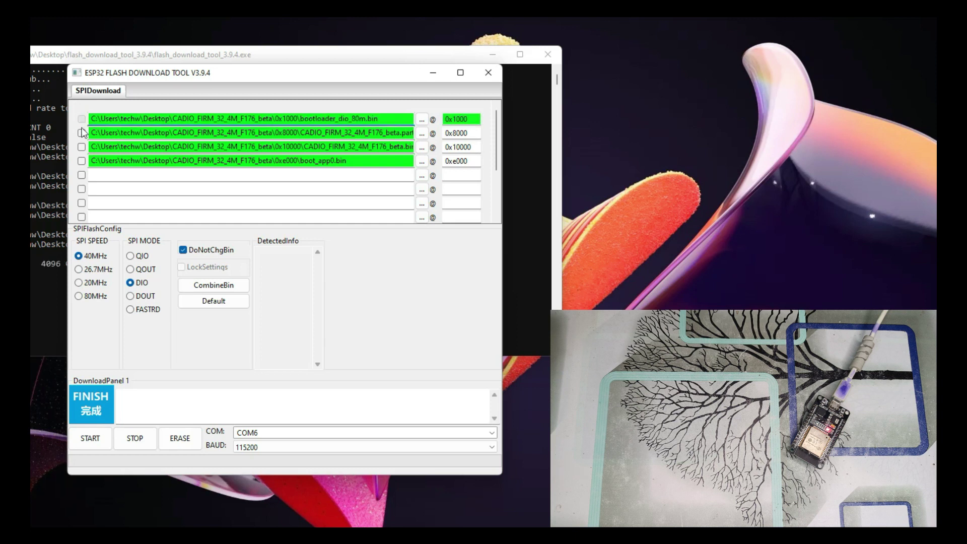
pyautogui.click(81, 133)
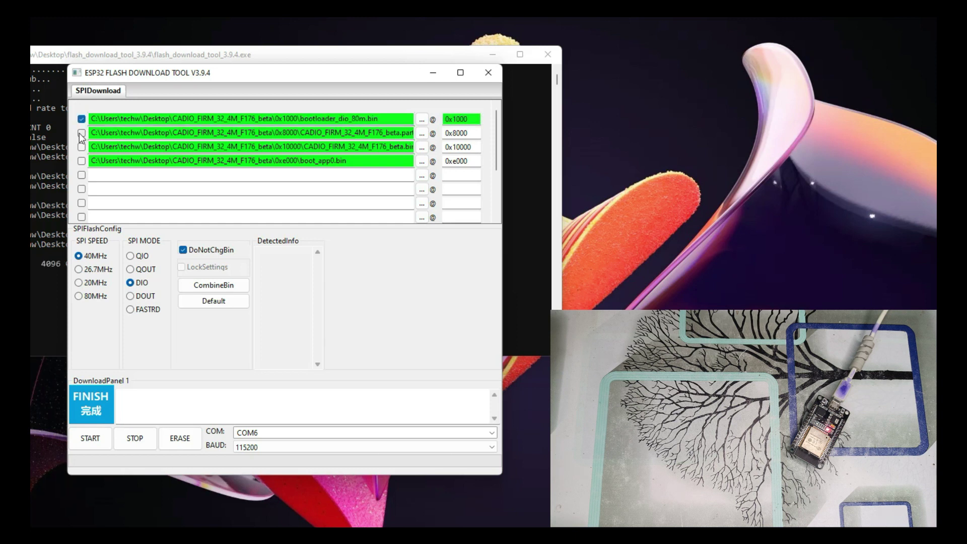
pyautogui.click(82, 147)
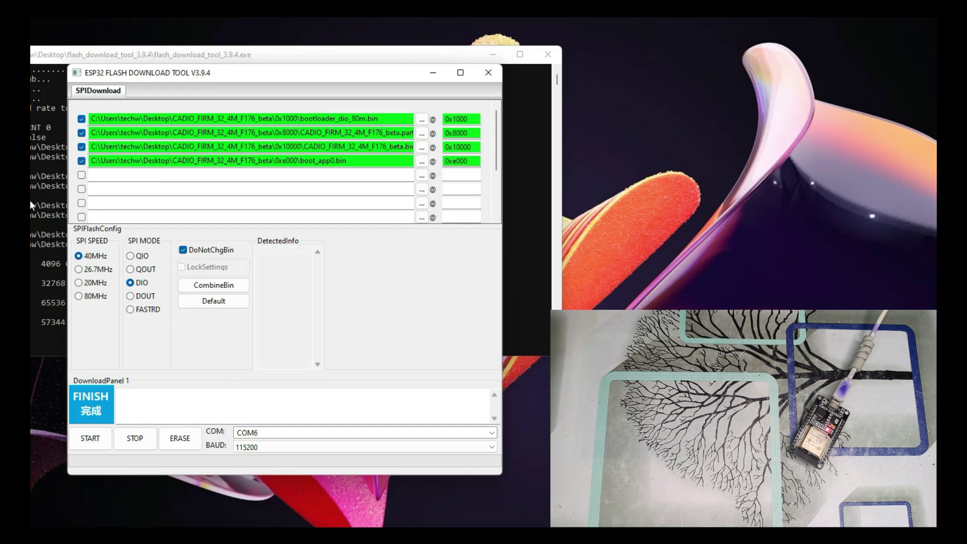
pyautogui.click(91, 439)
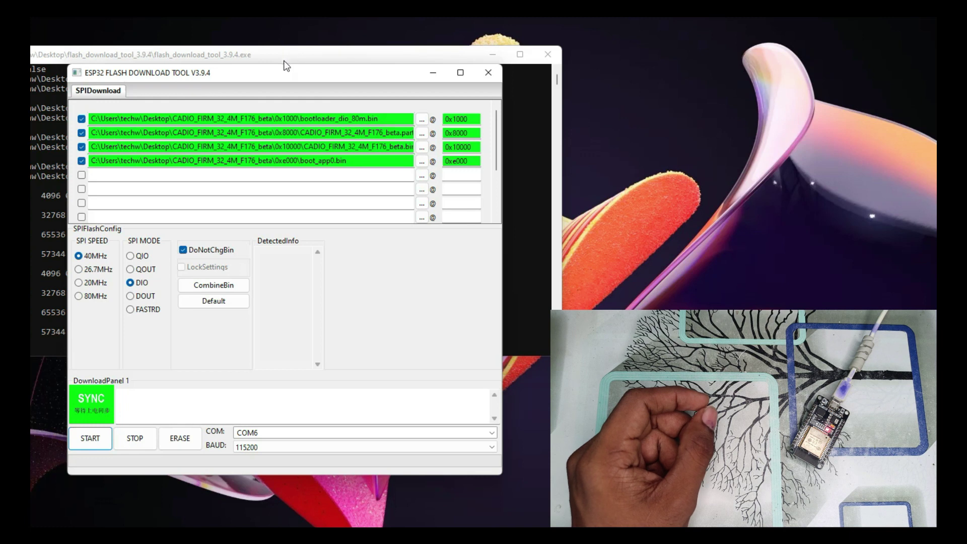
pyautogui.moveTo(366, 76); pyautogui.dragTo(676, 34)
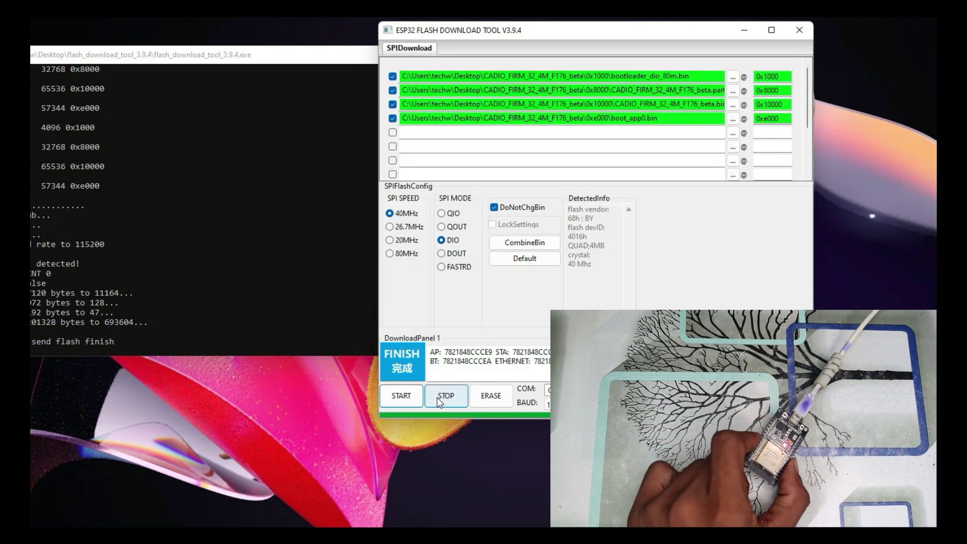
pyautogui.scroll(-3, 85, 167)
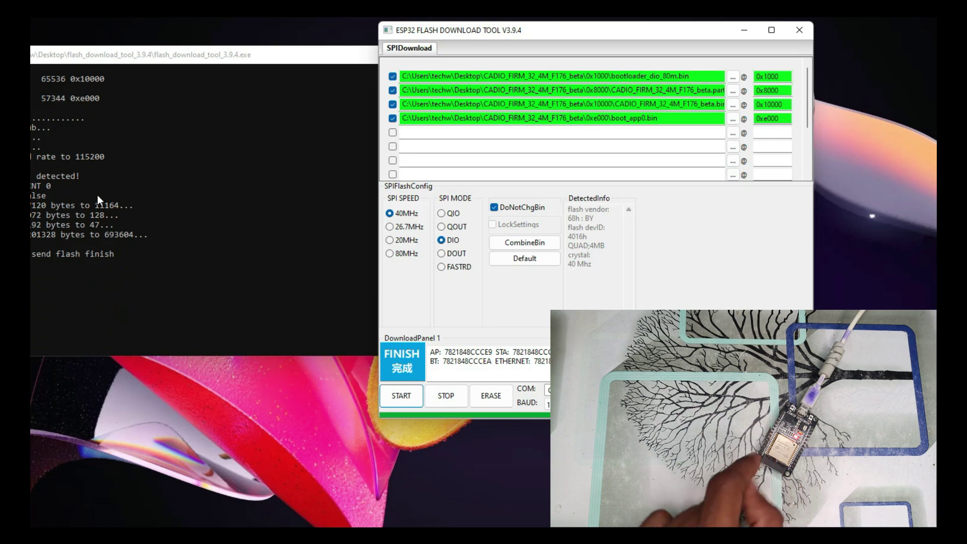
pyautogui.scroll(1, 268, 345)
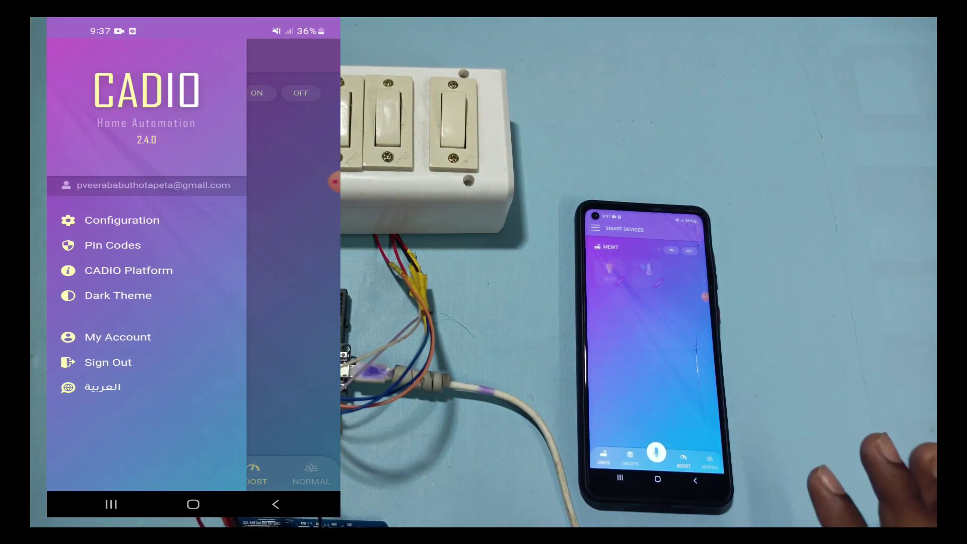
# Open the configuration in the CADIO mobile app, accepting the CADIO_08B61F3B88A4 Wi-Fi connection without internet for this time only
pyautogui.click(122, 220)
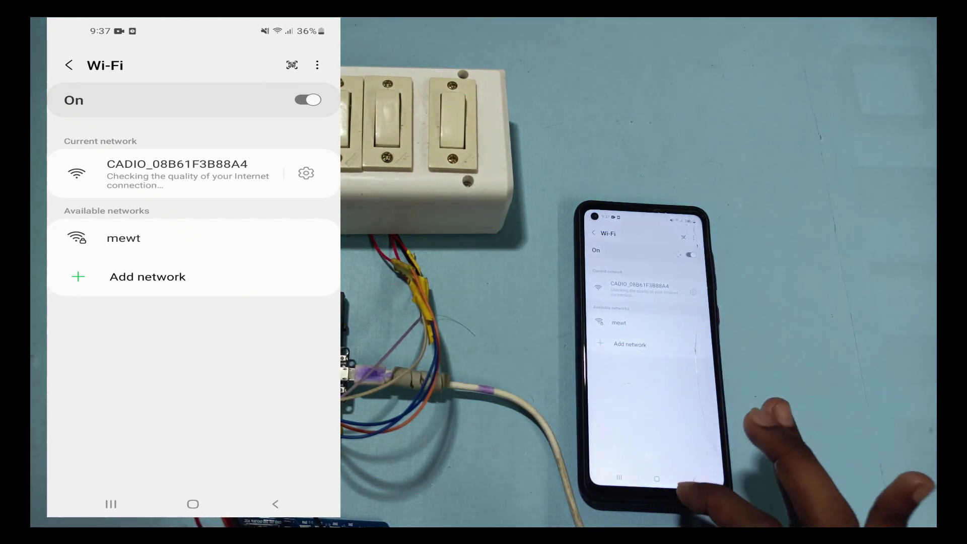
pyautogui.click(111, 503)
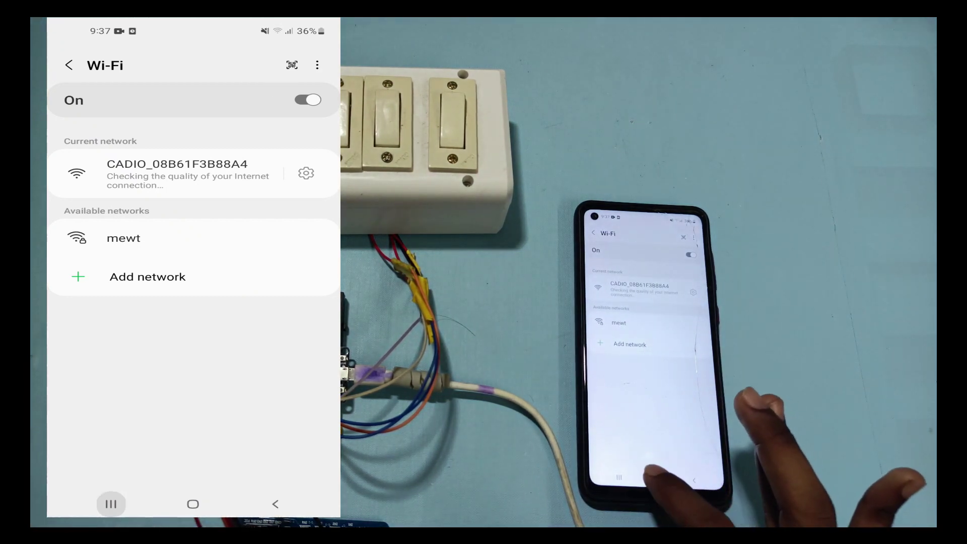
pyautogui.click(194, 251)
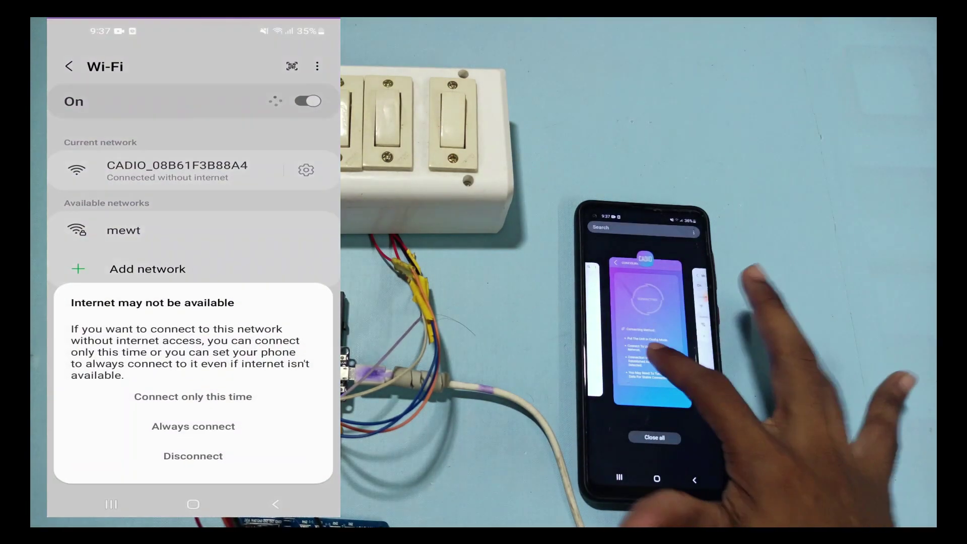
pyautogui.click(193, 395)
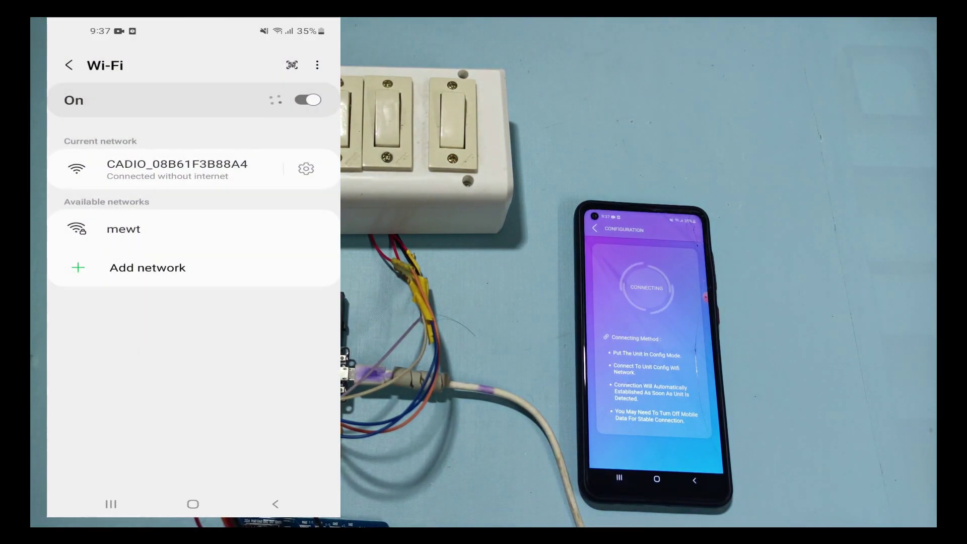
pyautogui.click(110, 503)
pyautogui.click(194, 251)
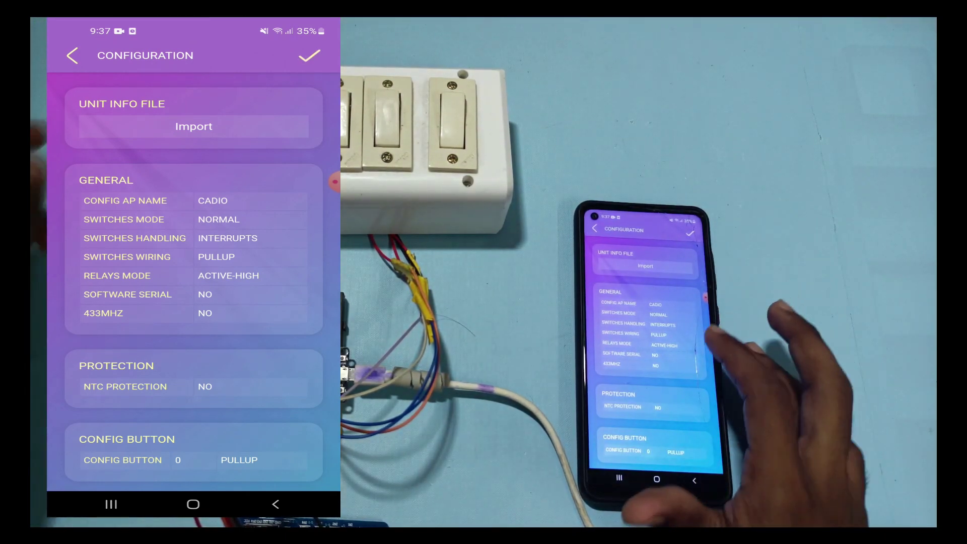
# Replace the config AP name in the unit's general settings with Meet
pyautogui.click(212, 201)
pyautogui.press('BackSpace')
pyautogui.press('BackSpace')
pyautogui.press('BackSpace')
pyautogui.press('BackSpace')
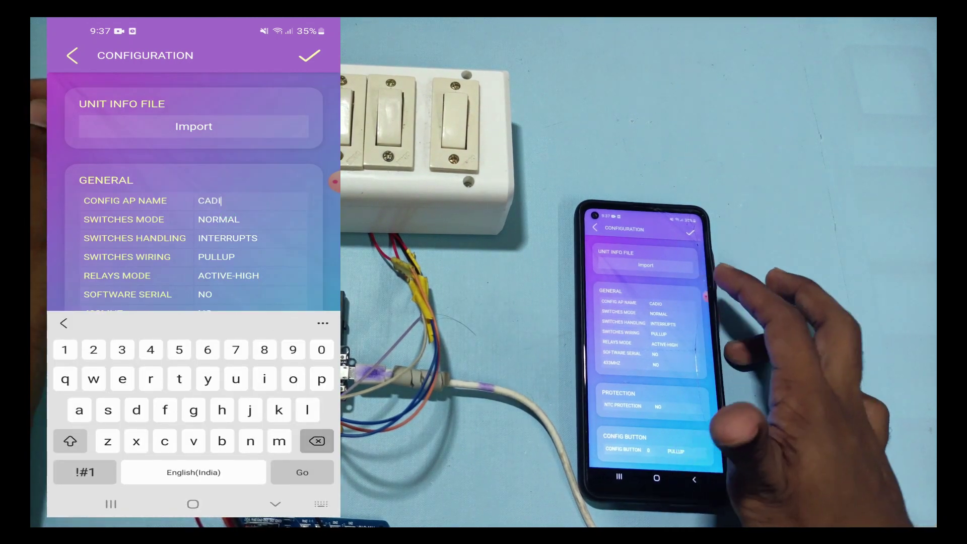
pyautogui.press('BackSpace')
pyautogui.write('Meet')
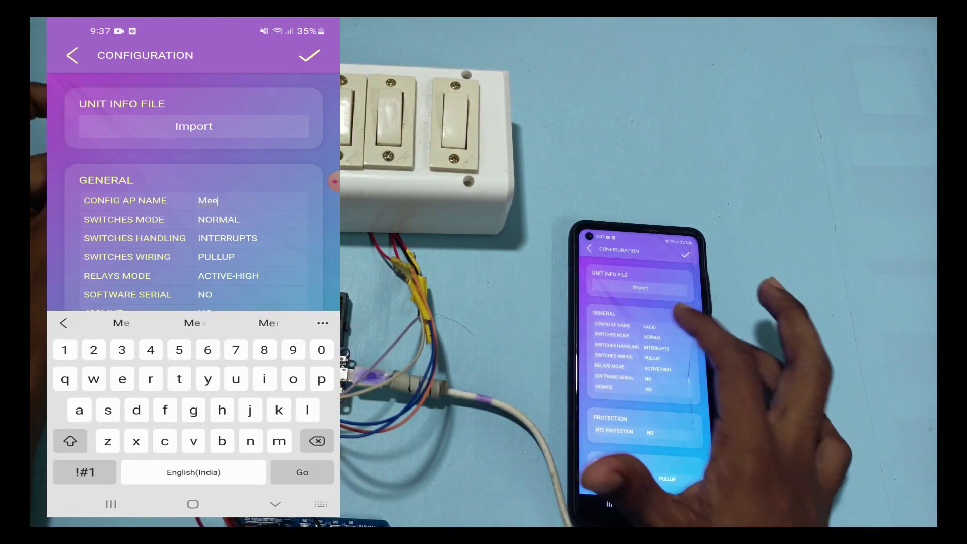
# Choose NORMAL as the switches mode and set the relays mode to ACTIVE-LOW
pyautogui.scroll(-2, 193, 202)
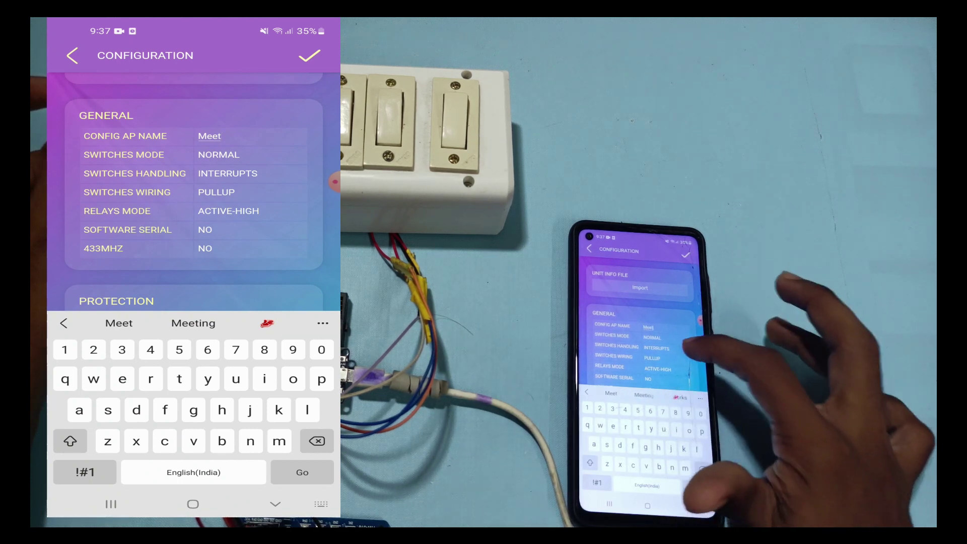
pyautogui.click(218, 154)
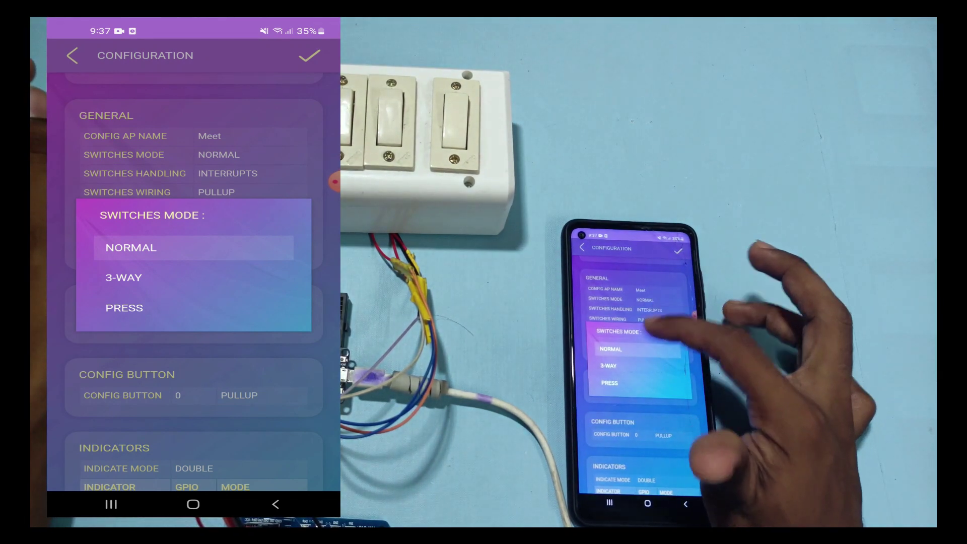
pyautogui.click(151, 248)
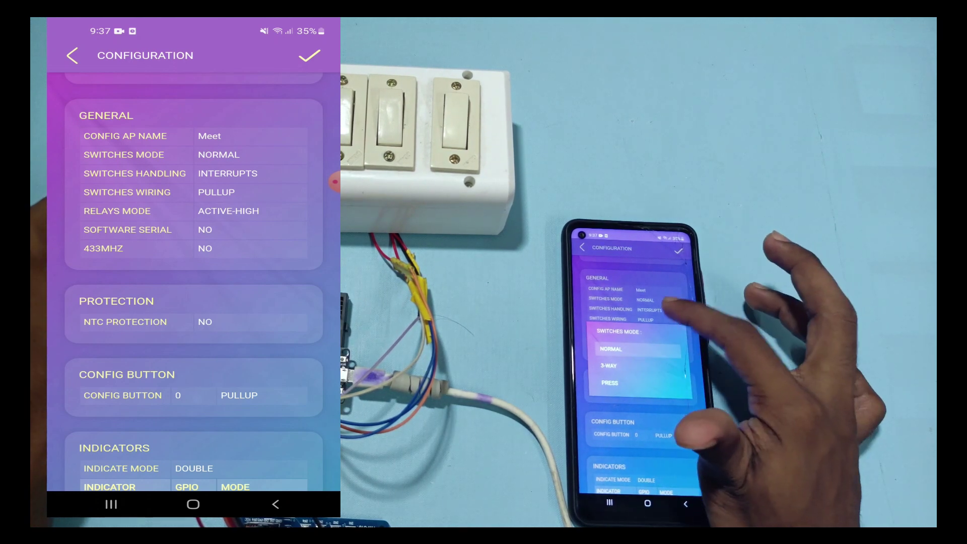
pyautogui.scroll(-1, 193, 282)
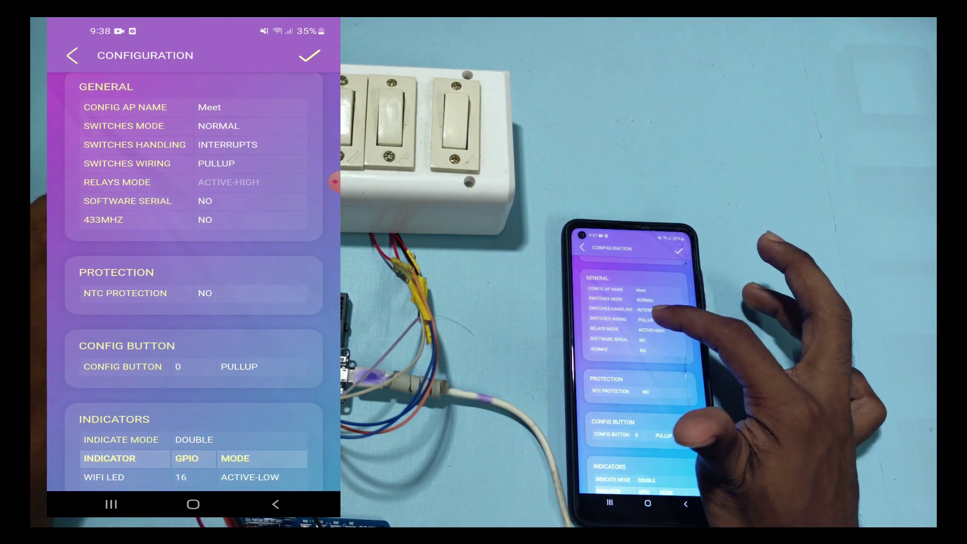
pyautogui.click(228, 182)
pyautogui.click(141, 293)
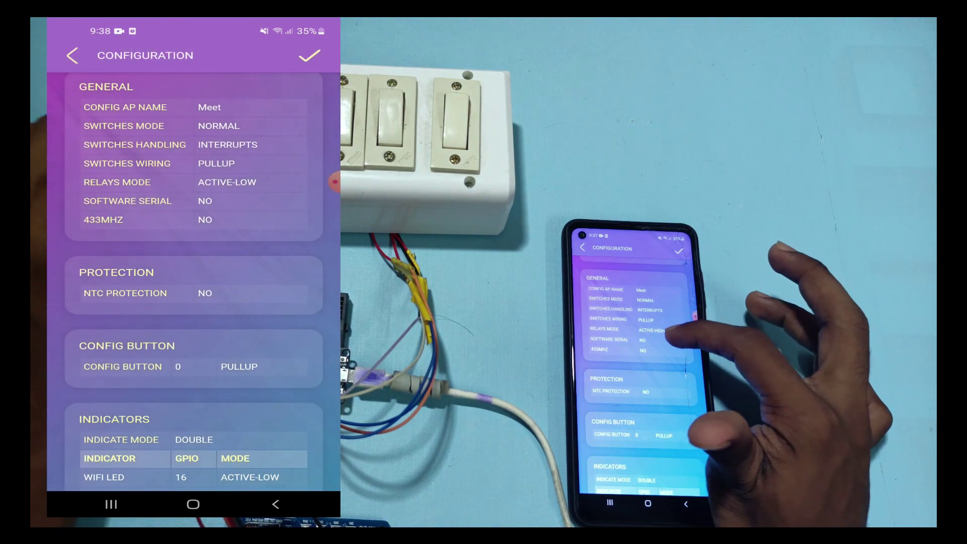